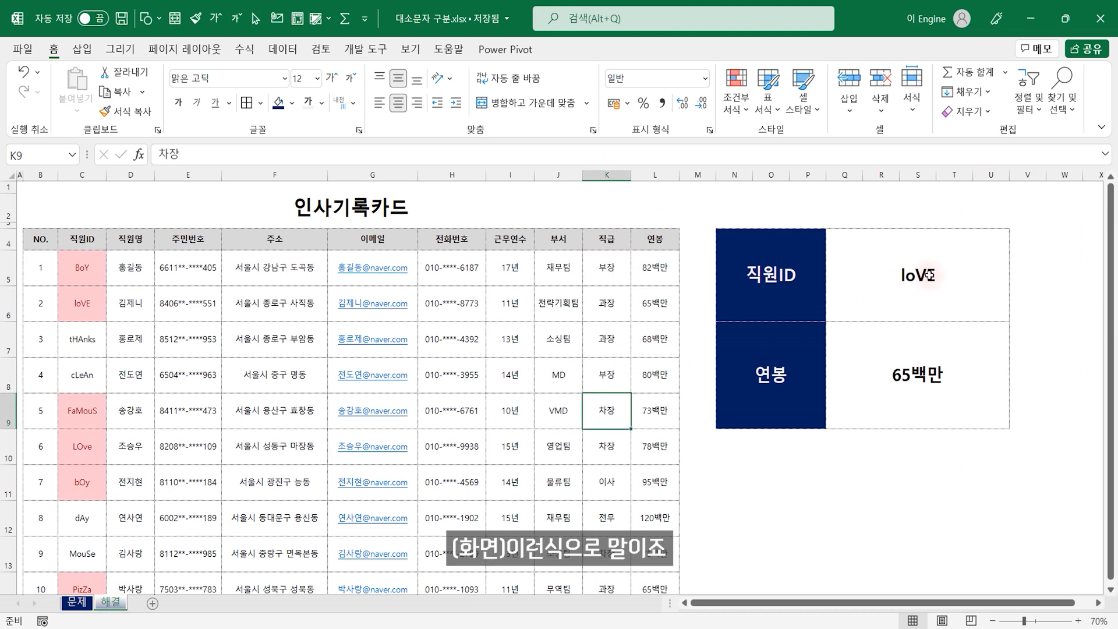
# On the 해결 sheet, replace the 직원ID lookup value in Q4 with lowercase "love"
pyautogui.click(929, 275)
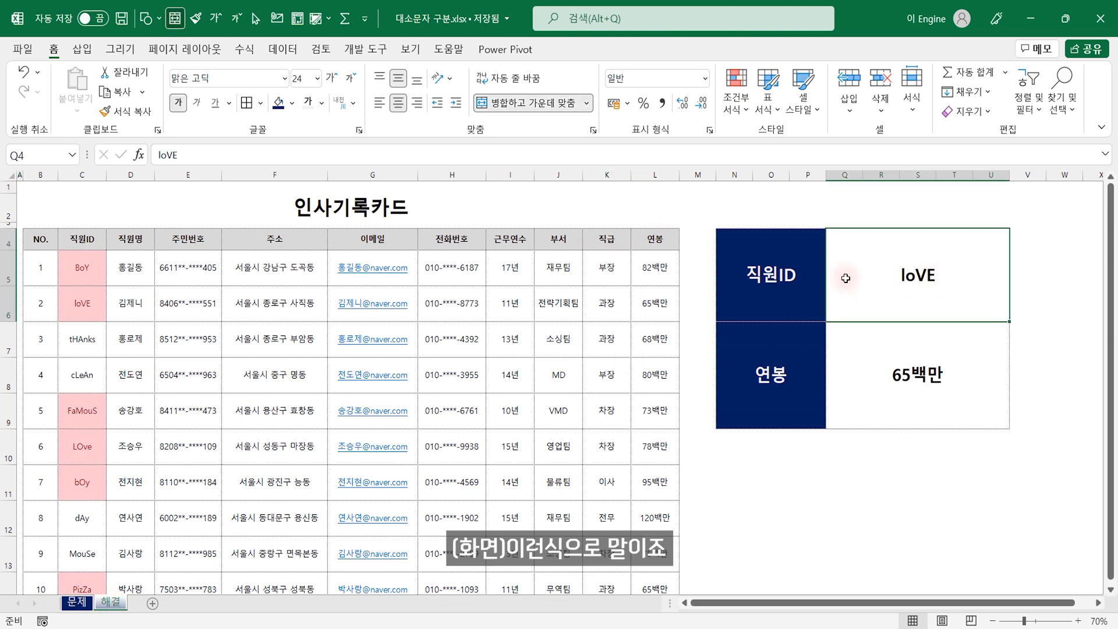
pyautogui.click(773, 279)
pyautogui.click(939, 277)
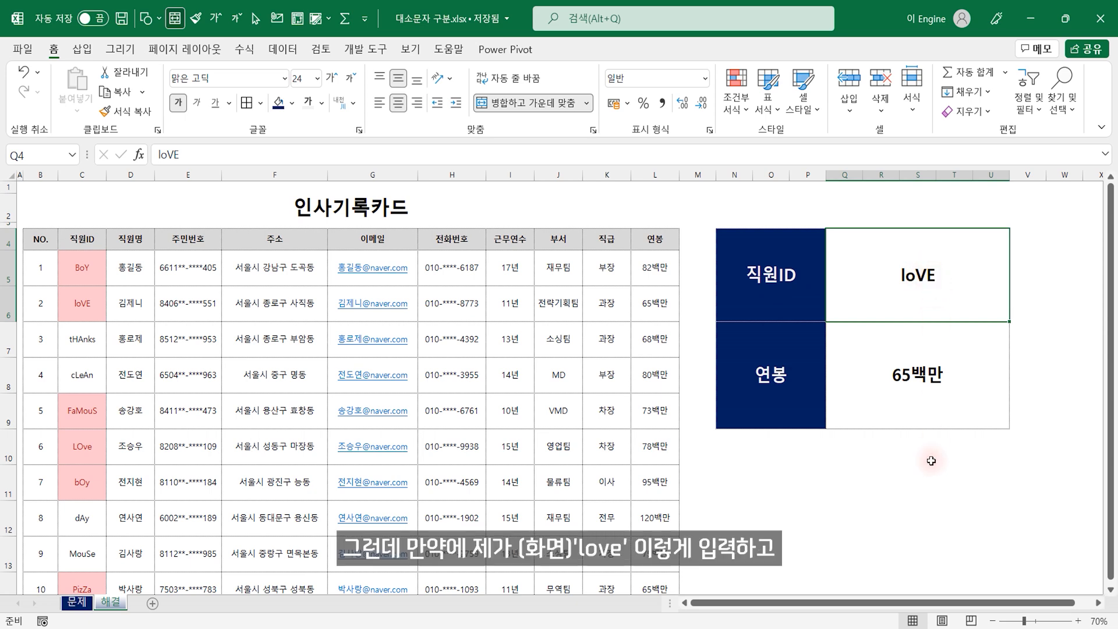
pyautogui.write('LO')
pyautogui.press('BackSpace')
pyautogui.press('BackSpace')
pyautogui.write('love')
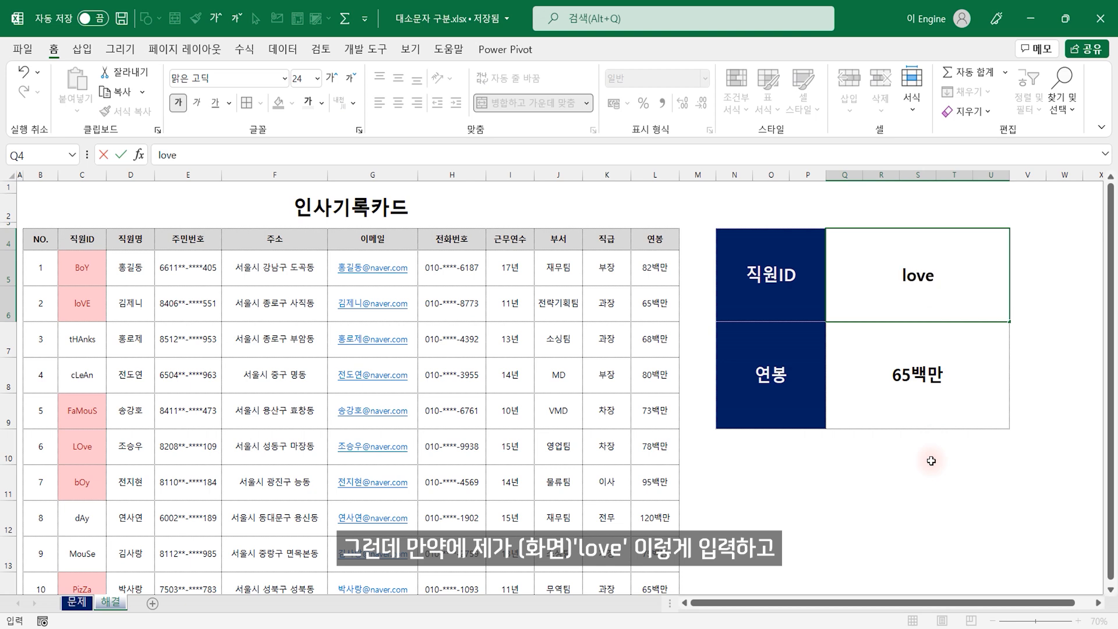
pyautogui.press('Return')
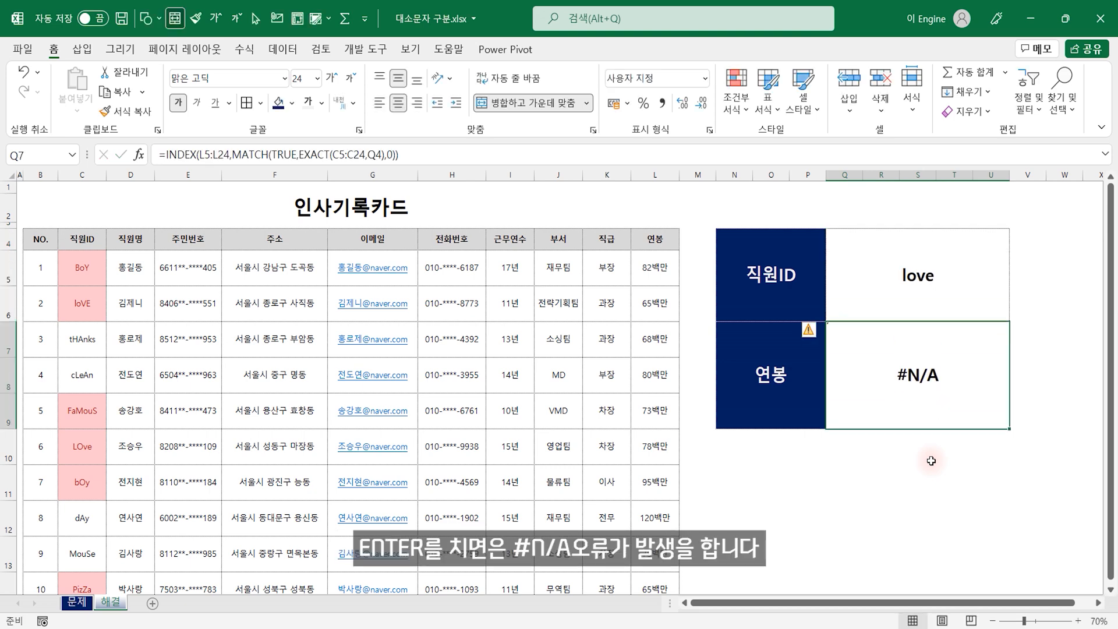
pyautogui.click(950, 509)
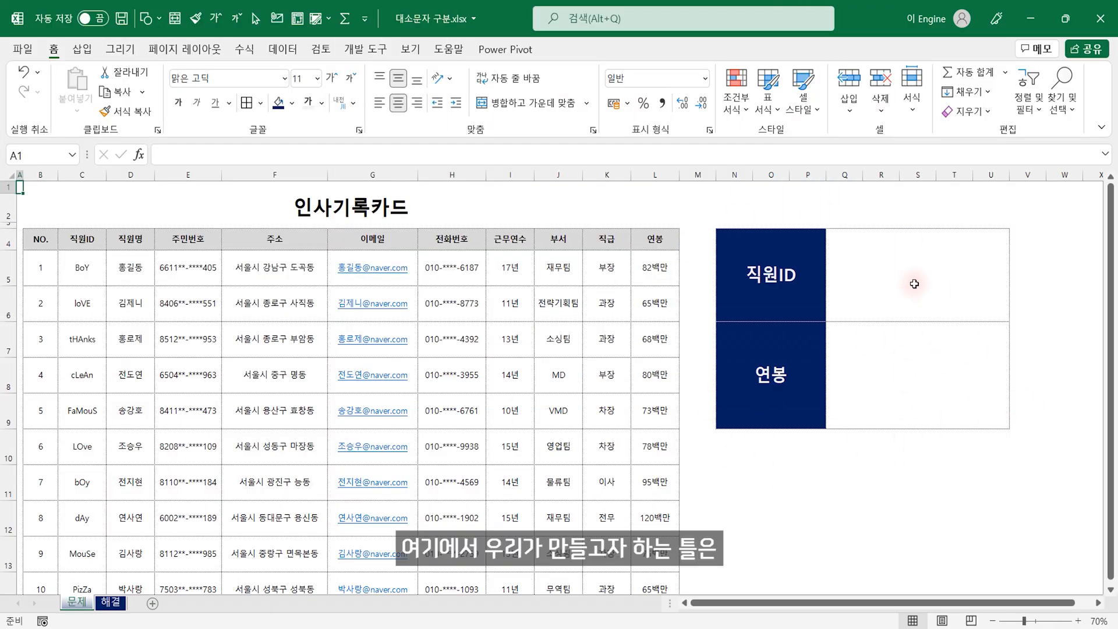
pyautogui.click(914, 283)
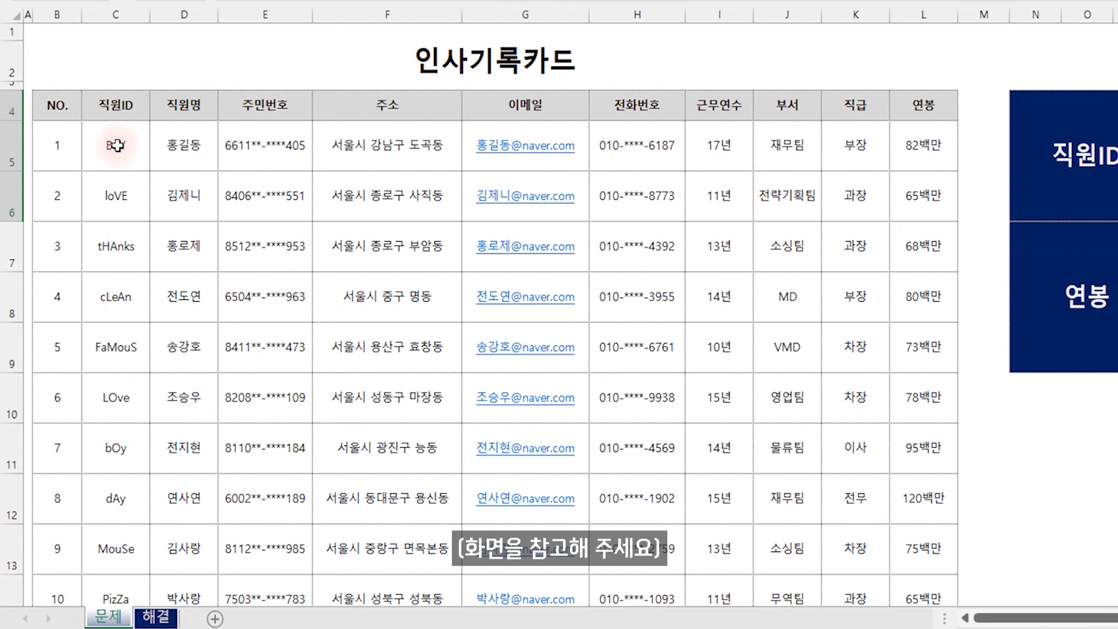
pyautogui.click(120, 149)
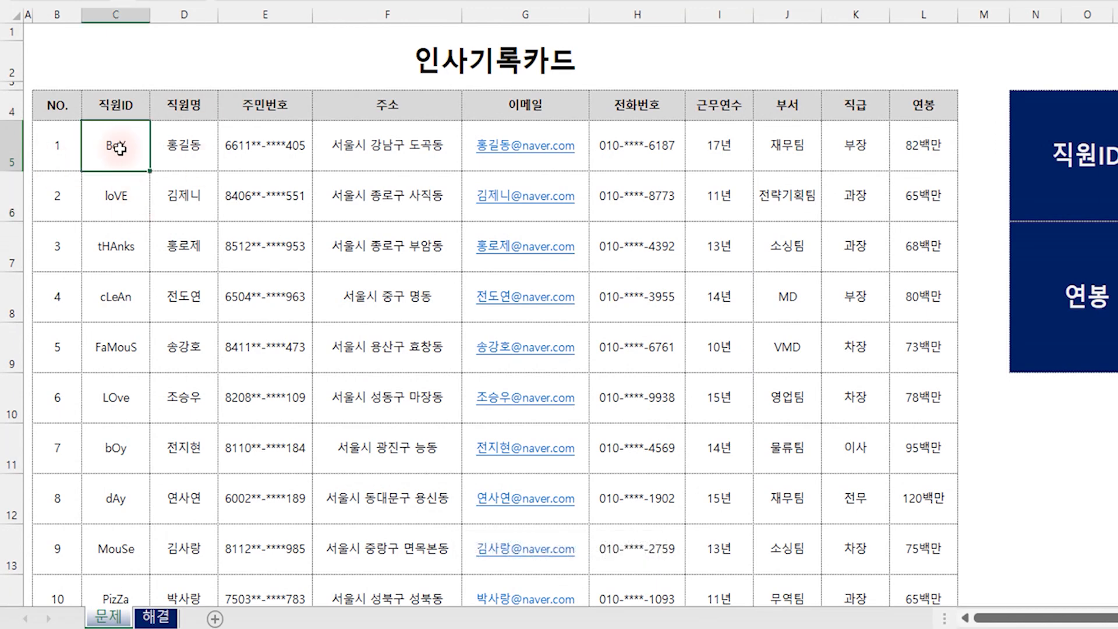
pyautogui.click(128, 203)
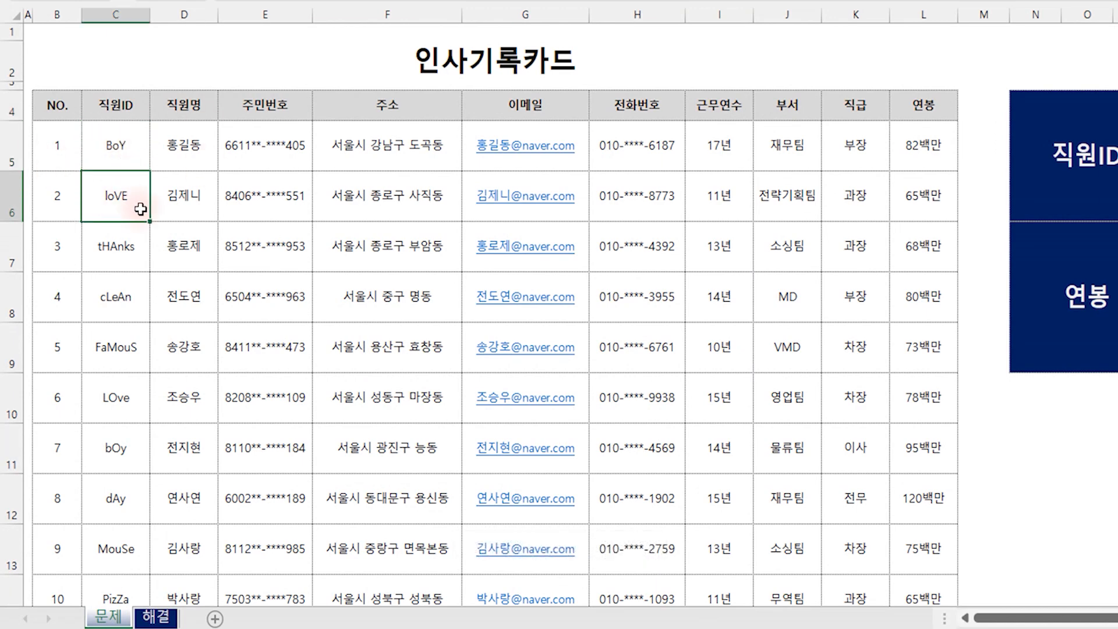
pyautogui.keyDown('ctrl'); pyautogui.click(111, 389); pyautogui.keyUp('ctrl')
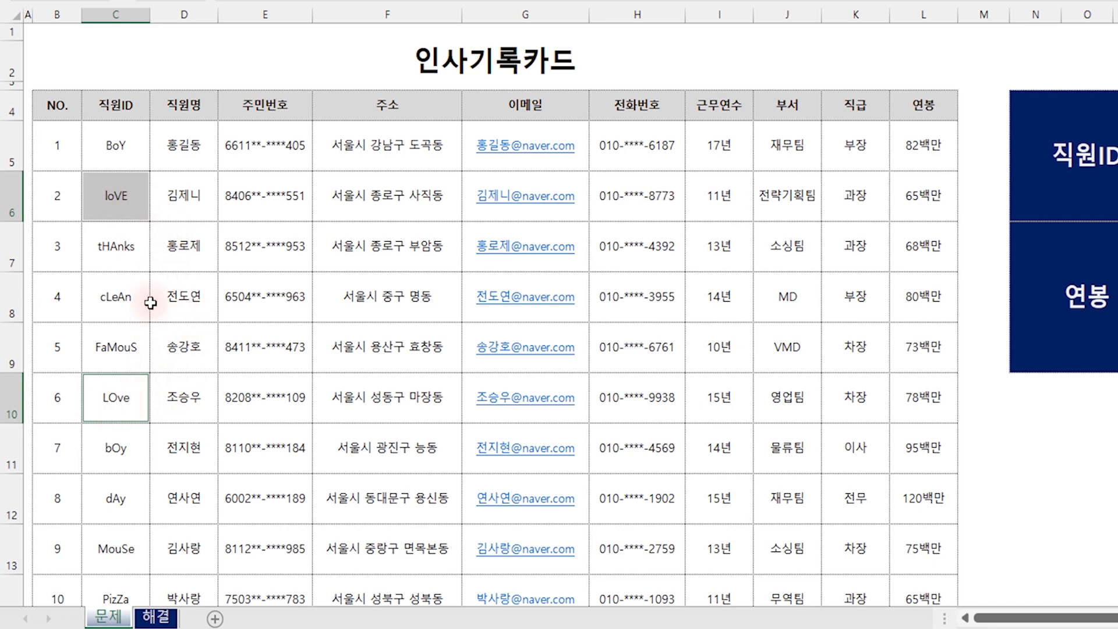
# Highlight duplicate employee IDs in C5:C24 on the 문제 sheet with a conditional format of light red fill and dark red text
pyautogui.click(112, 138)
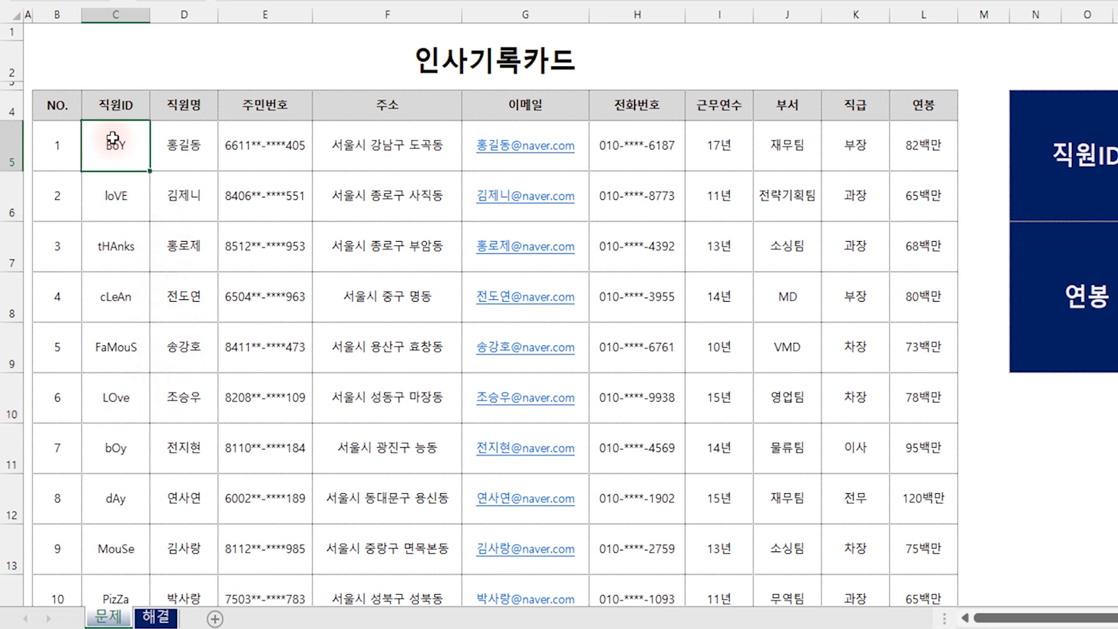
pyautogui.hotkey('ctrl', 'shift', 'Down')
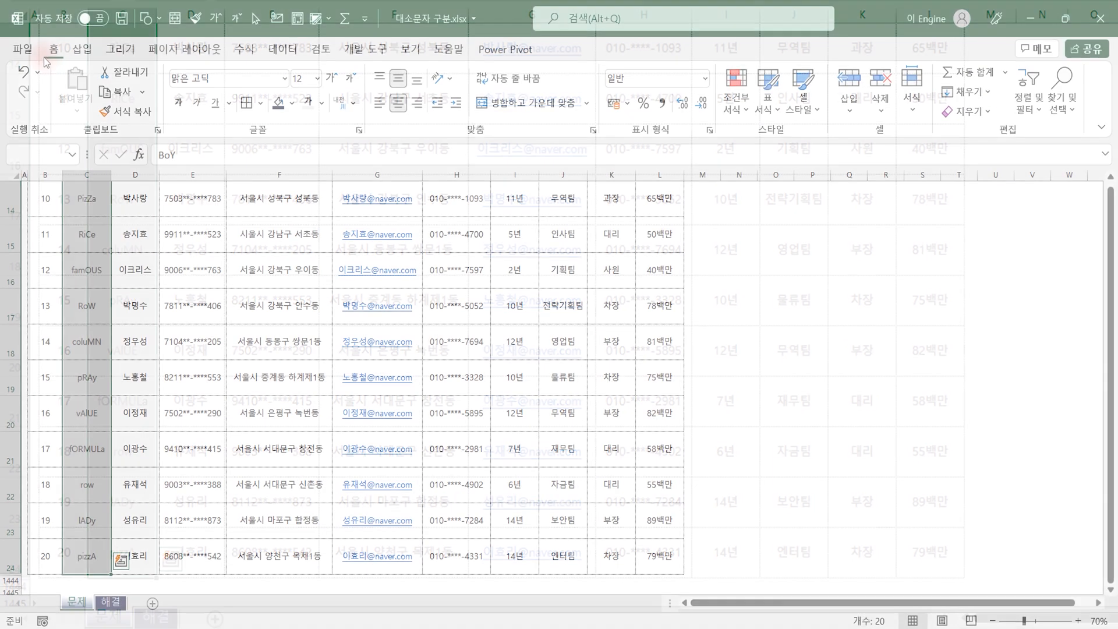
pyautogui.click(736, 93)
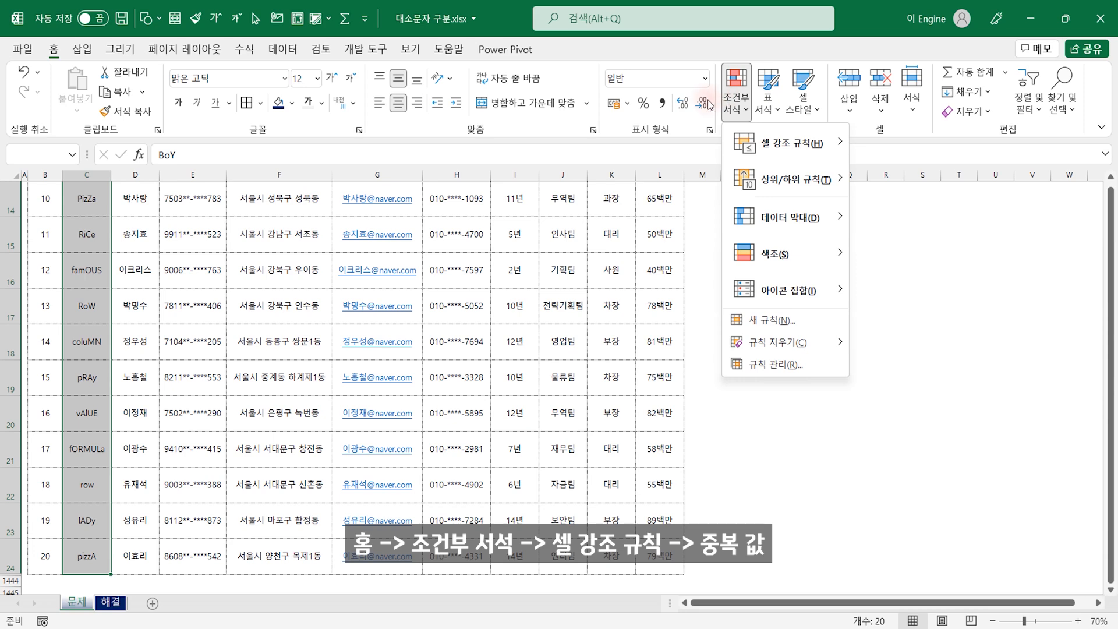
pyautogui.moveTo(815, 135)
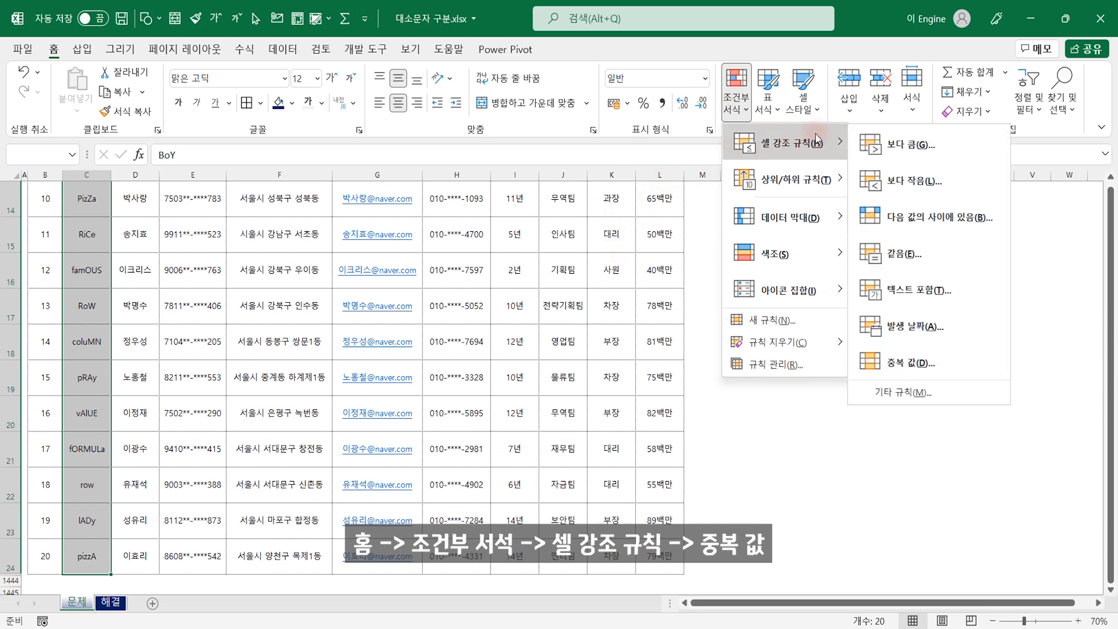
pyautogui.click(912, 361)
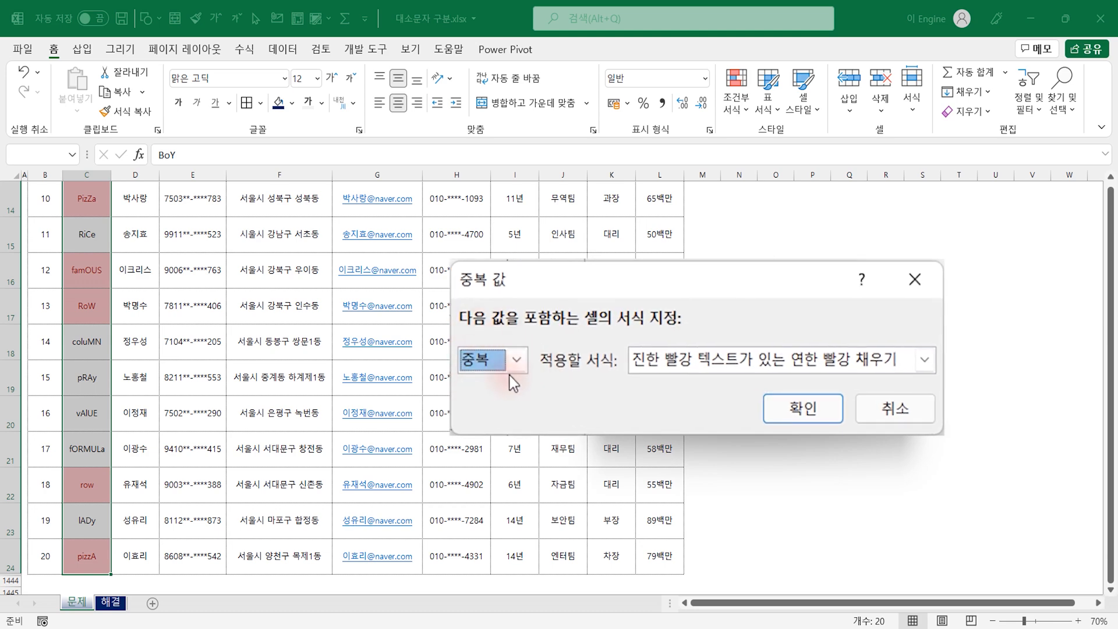
pyautogui.click(803, 408)
pyautogui.scroll(5, 187, 348)
pyautogui.click(146, 341)
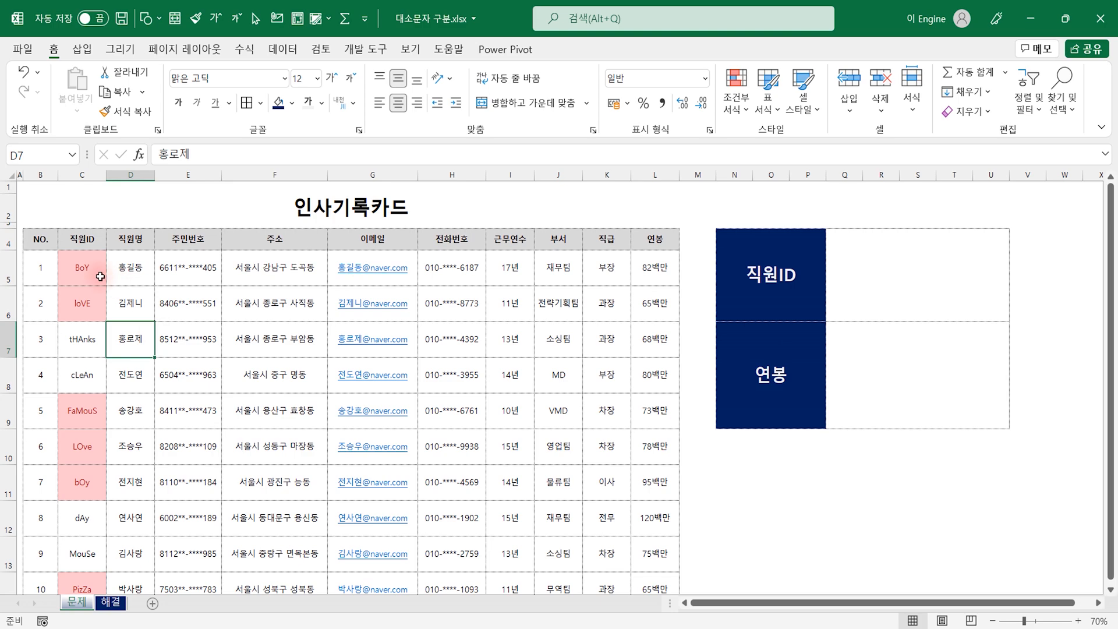
# Compare the highlighted employee IDs loVE in C6 and LOve in C10 for their upper- and lowercase letters
pyautogui.click(99, 276)
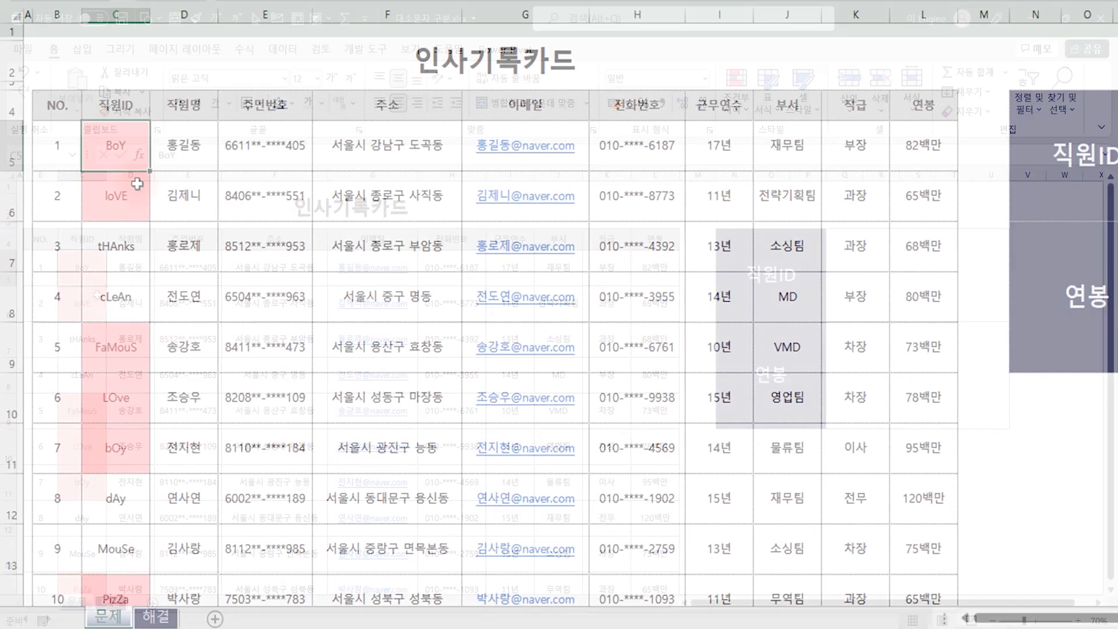
pyautogui.click(135, 201)
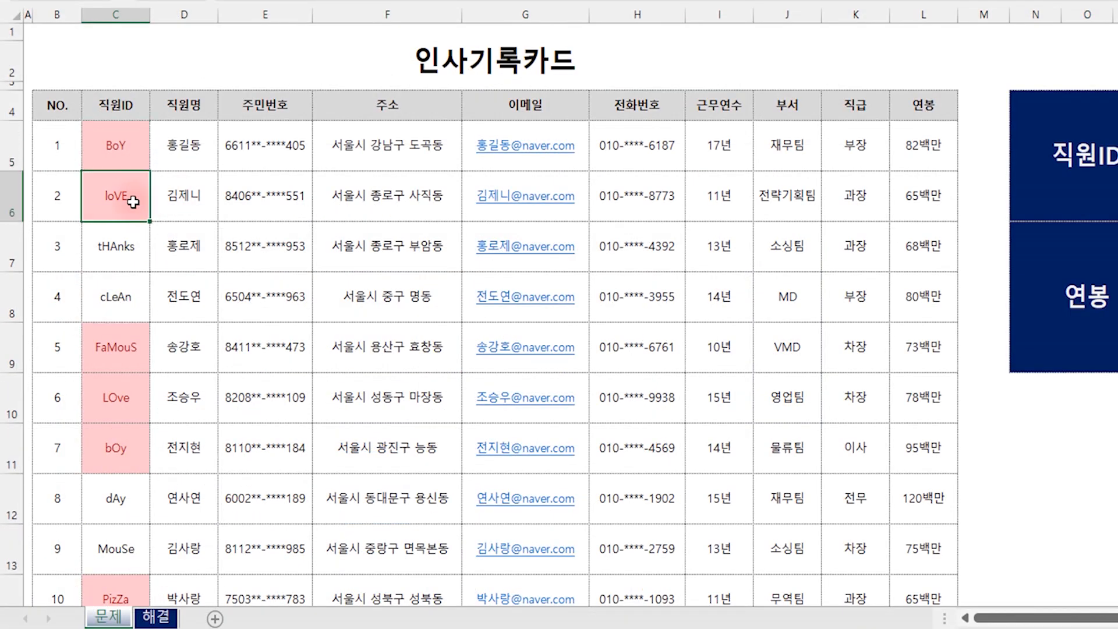
pyautogui.keyDown('ctrl'); pyautogui.click(121, 409); pyautogui.keyUp('ctrl')
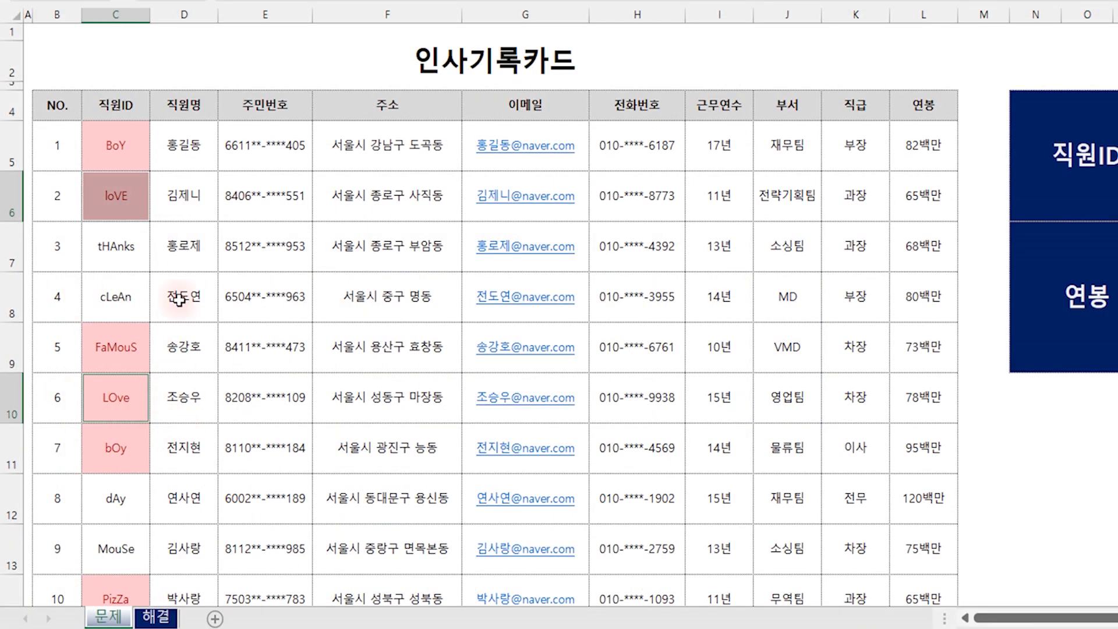
pyautogui.click(117, 192)
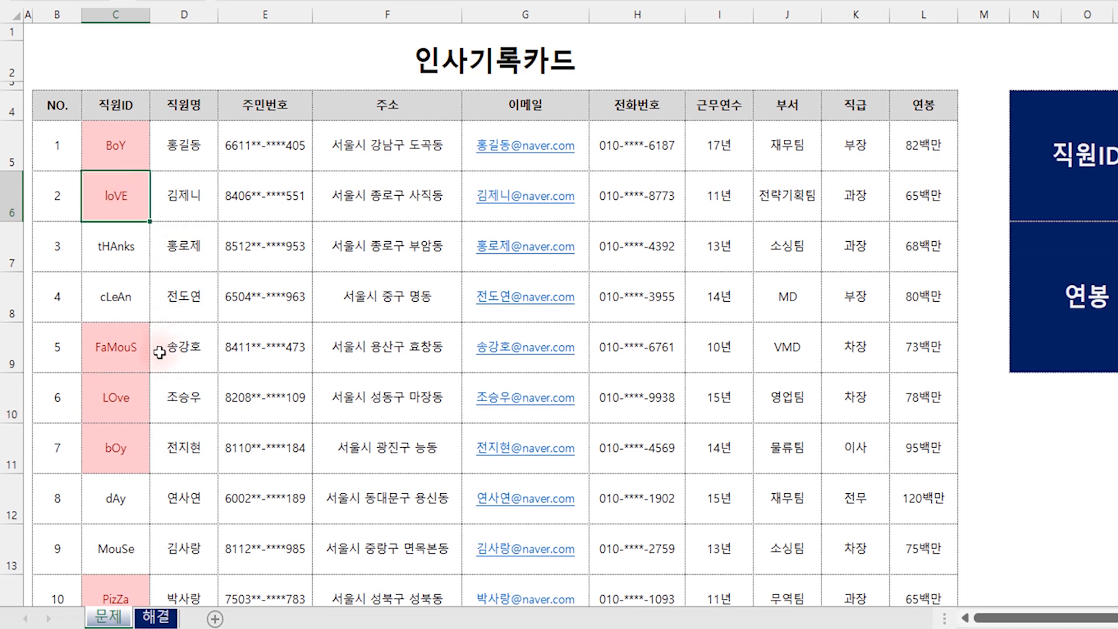
pyautogui.click(109, 388)
pyautogui.click(127, 197)
pyautogui.click(126, 409)
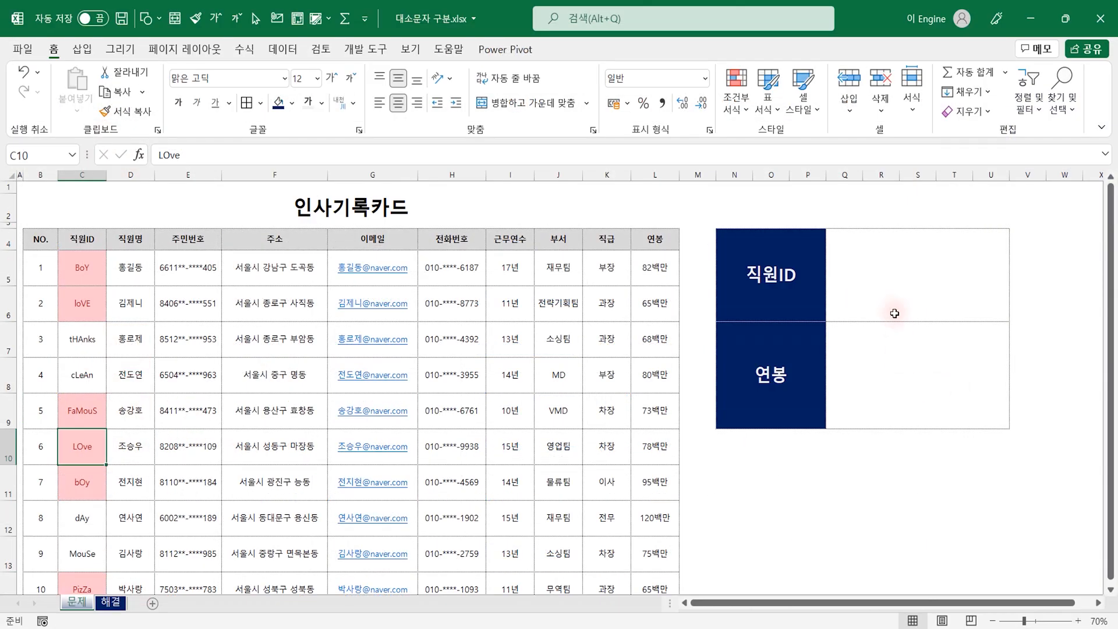
# Enter "love" as the 직원ID lookup value in Q4
pyautogui.click(895, 318)
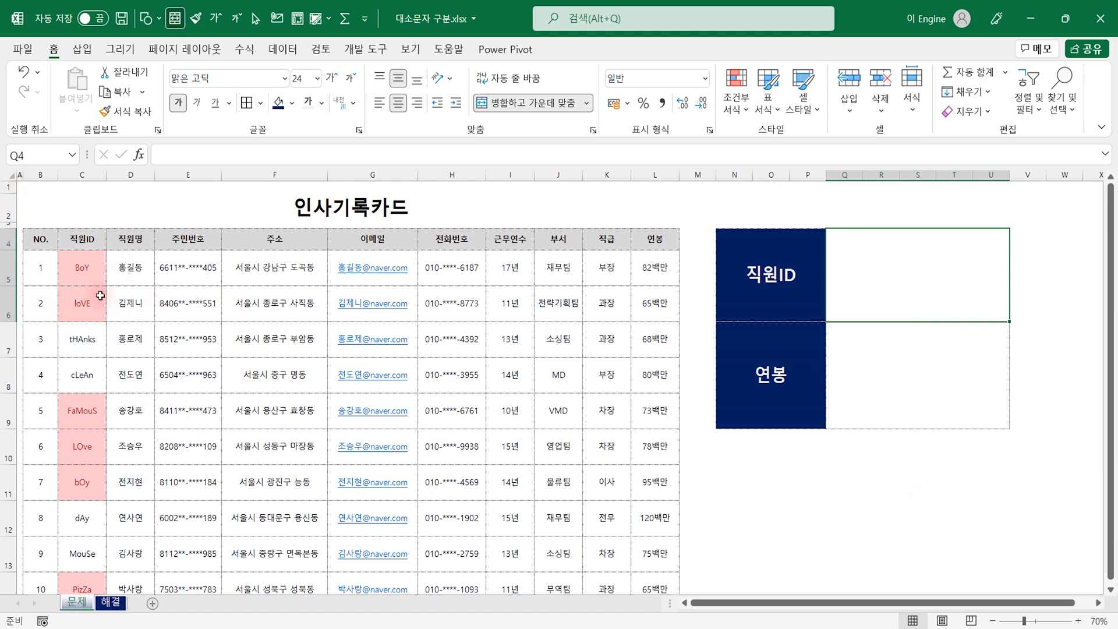
pyautogui.write('love')
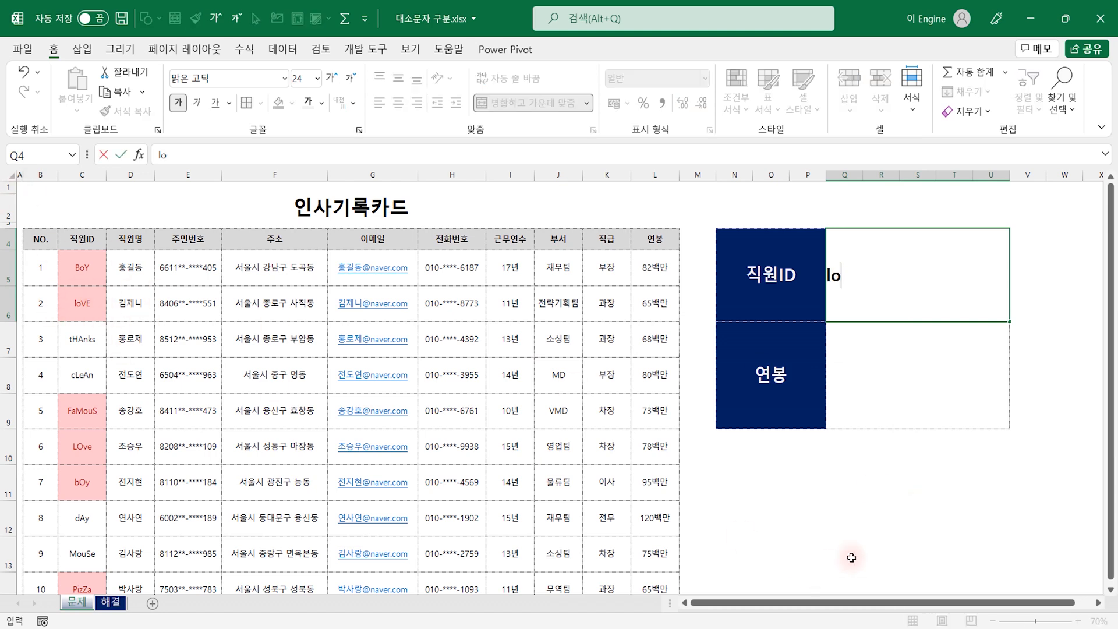
pyautogui.press('Return')
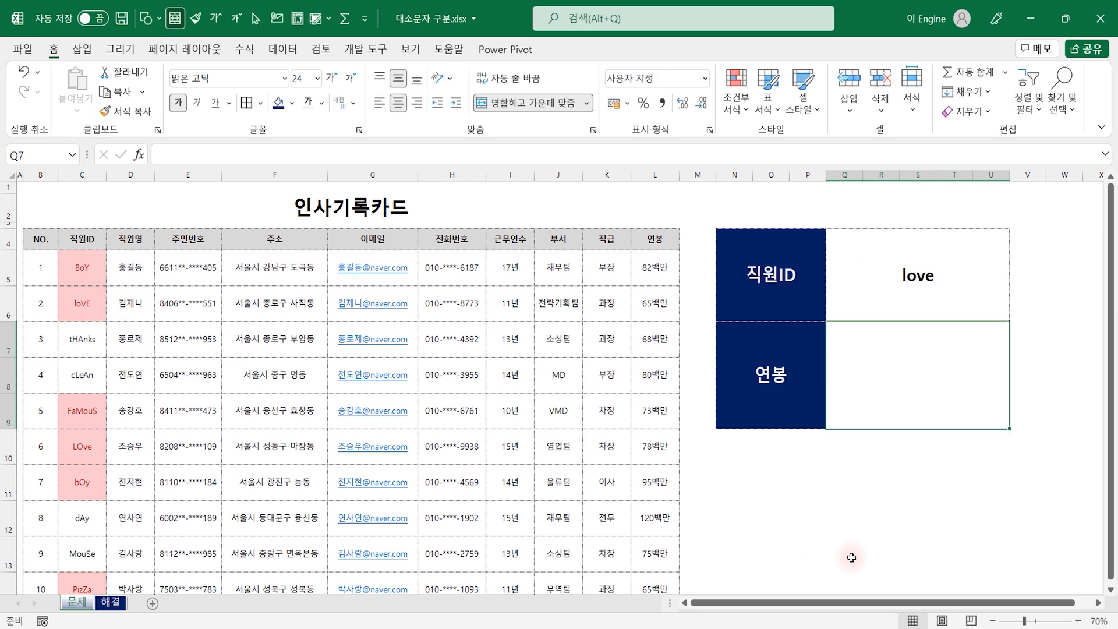
# Begin a VLOOKUP formula in the 연봉 cell Q7 with Q4 as the lookup value and columns C:L as the table
pyautogui.write('=')
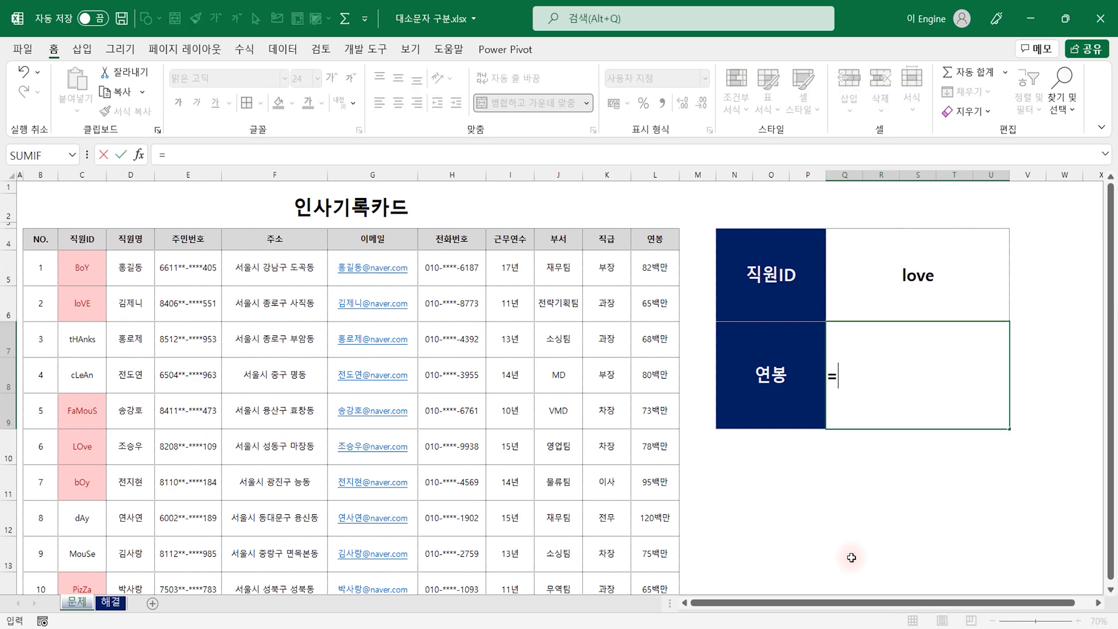
pyautogui.write('vl')
pyautogui.press('Tab')
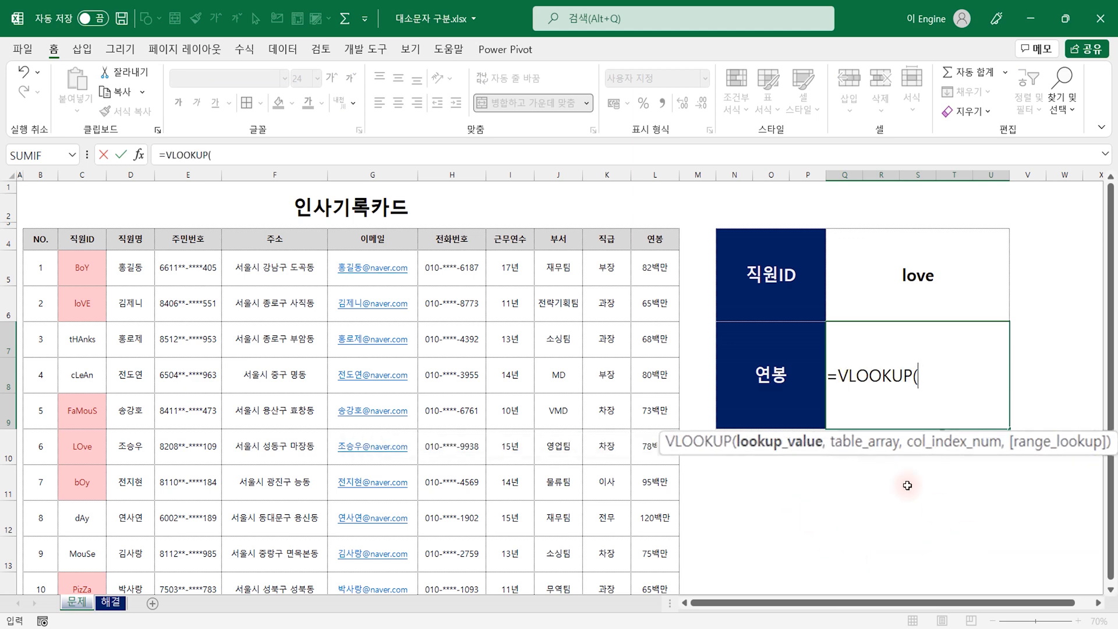
pyautogui.click(931, 285)
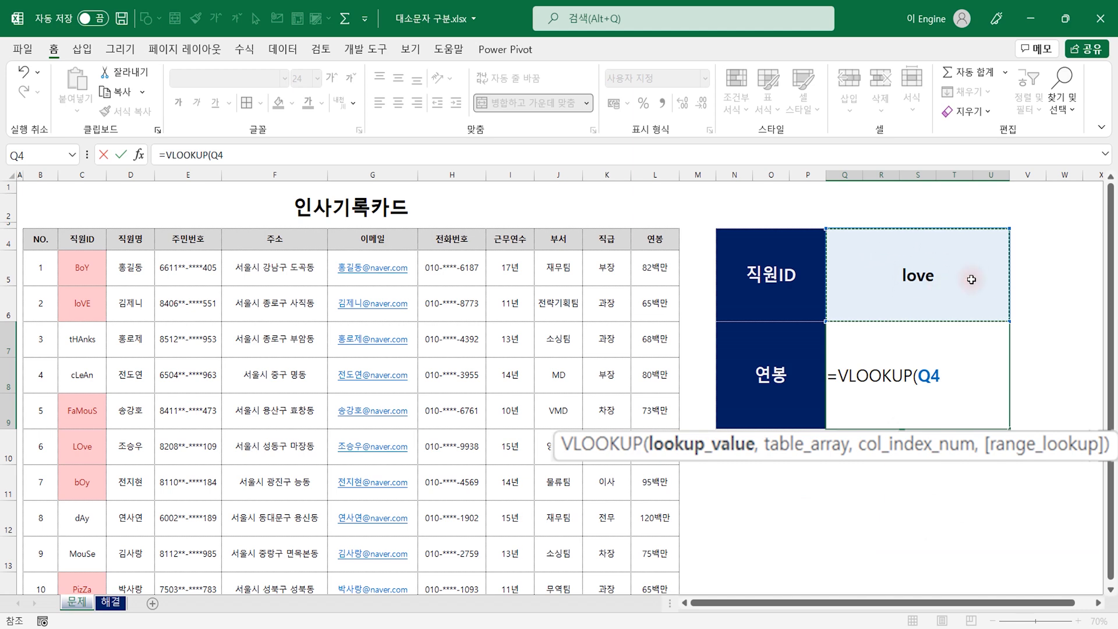
pyautogui.write(',')
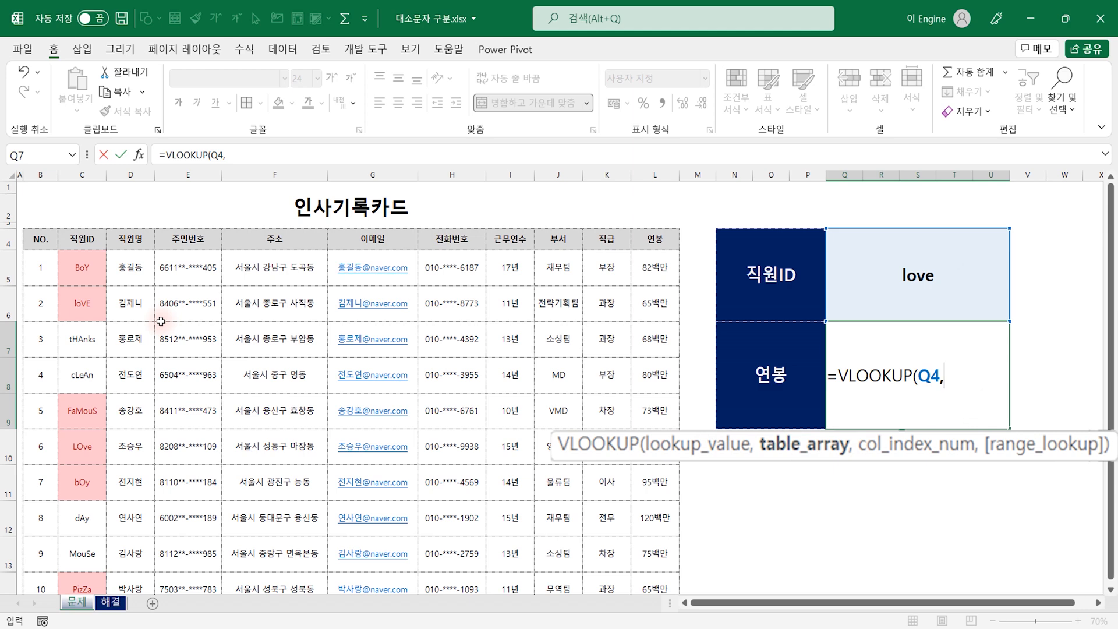
pyautogui.click(84, 174)
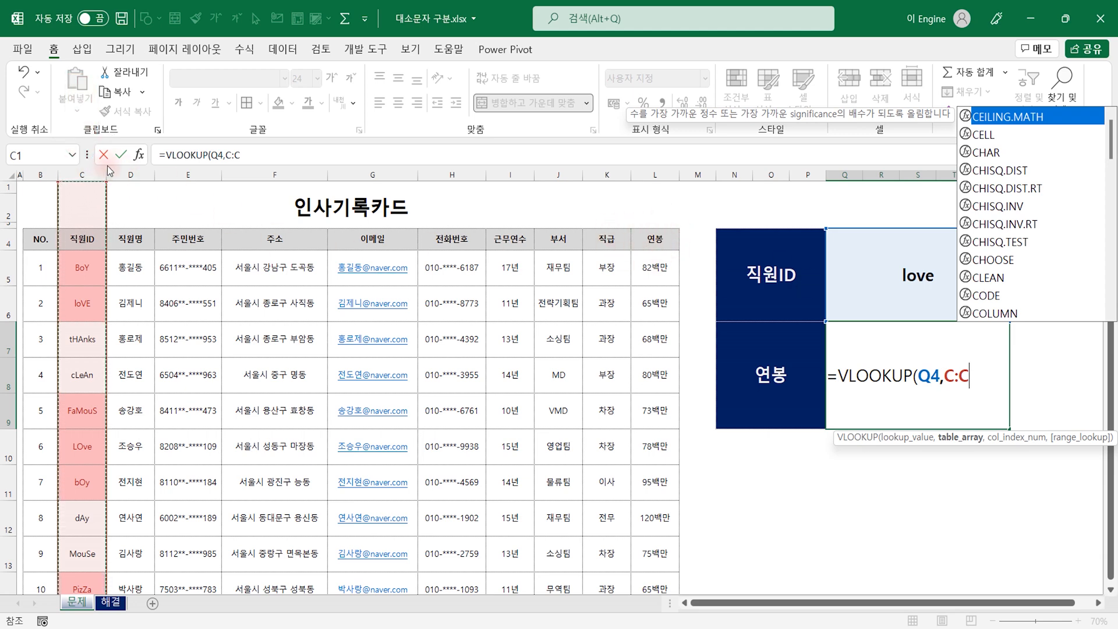
pyautogui.moveTo(83, 174); pyautogui.dragTo(644, 200)
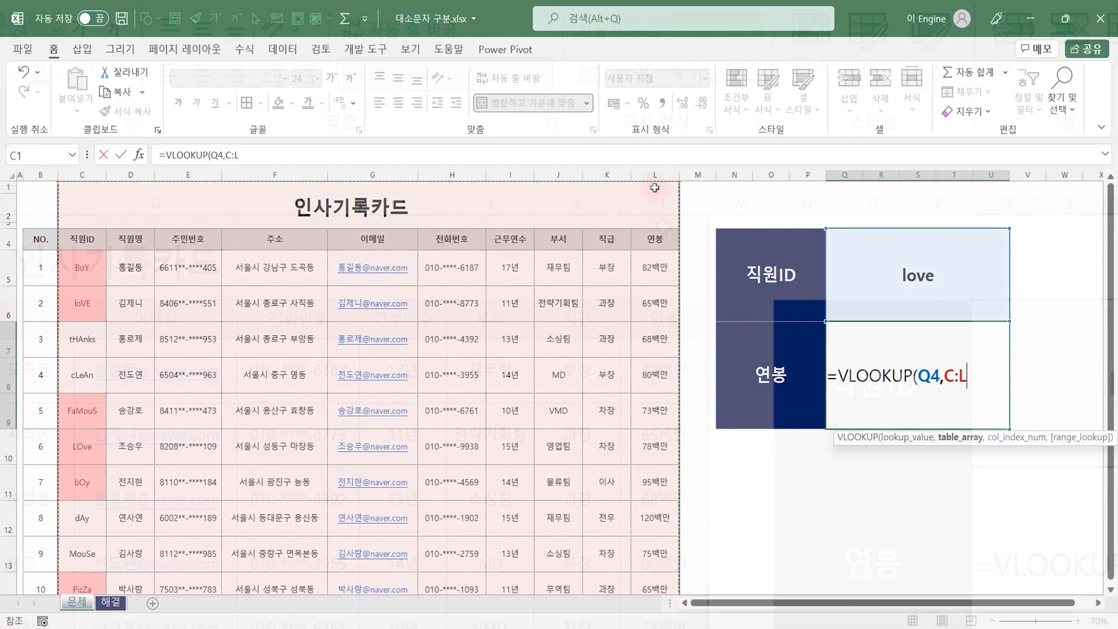
# Complete the Q7 VLOOKUP with column index 10 and FALSE for exact match, and check it against the loVE row
pyautogui.write(',10')
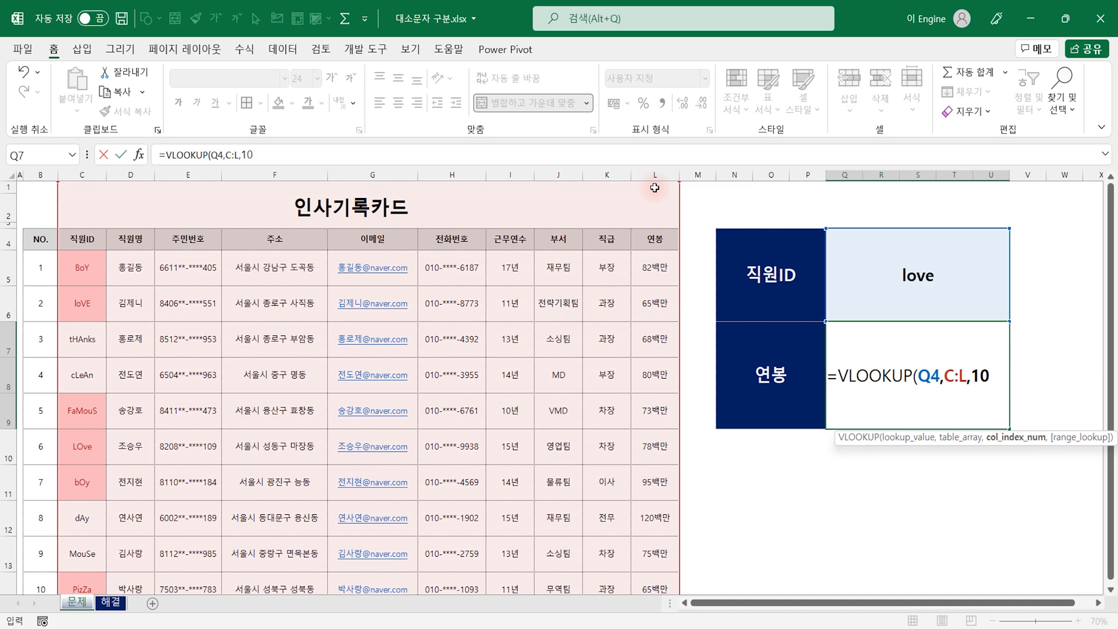
pyautogui.write(',')
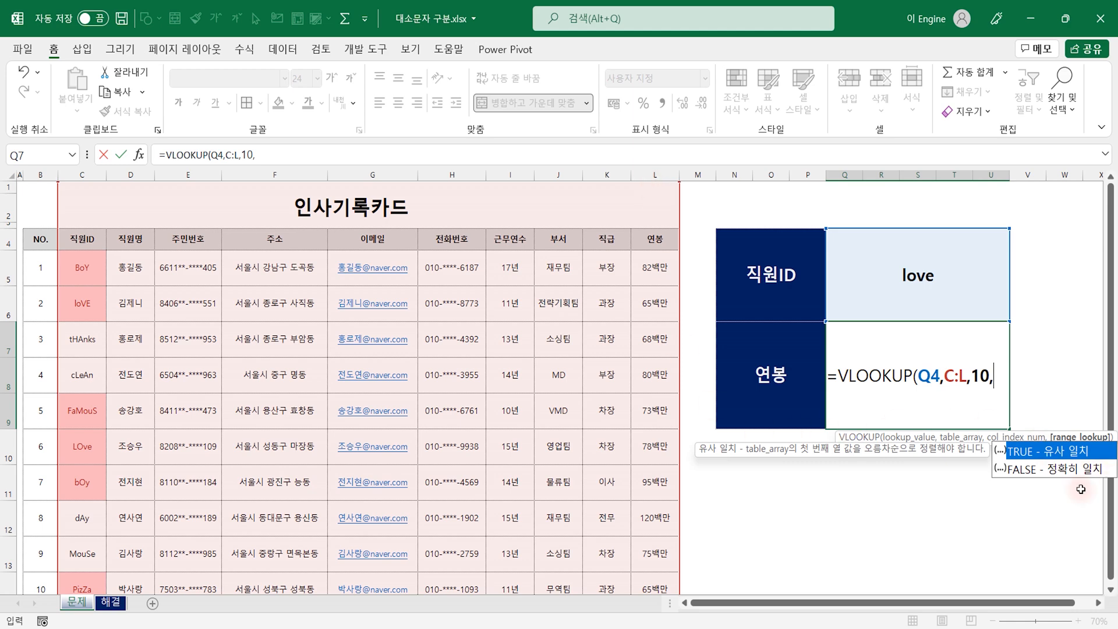
pyautogui.click(1055, 471)
pyautogui.doubleClick(1056, 471)
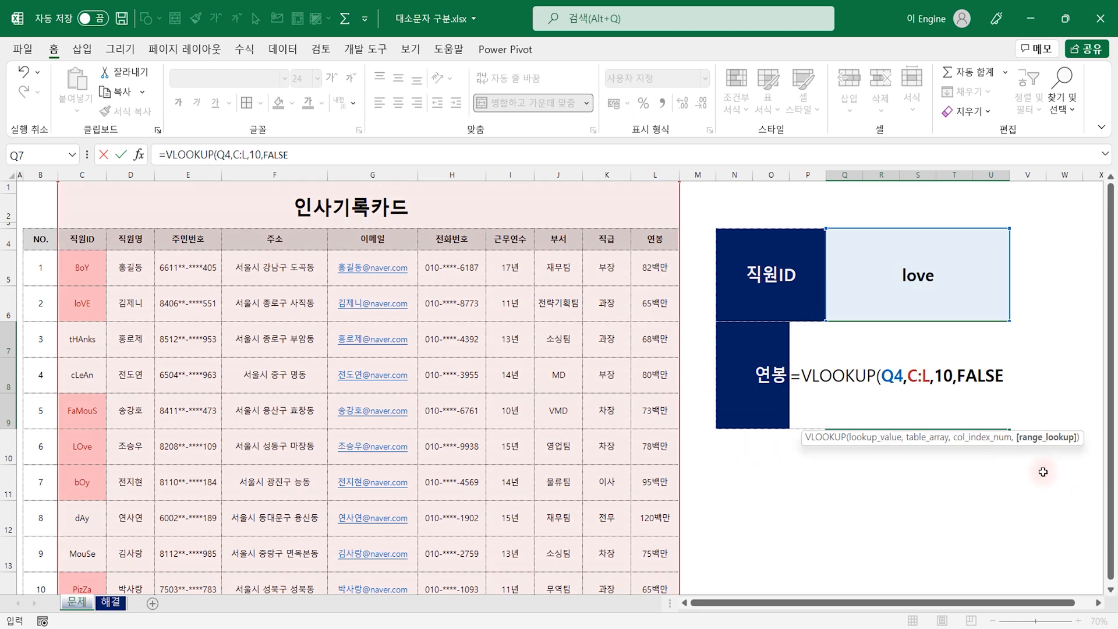
pyautogui.write(')')
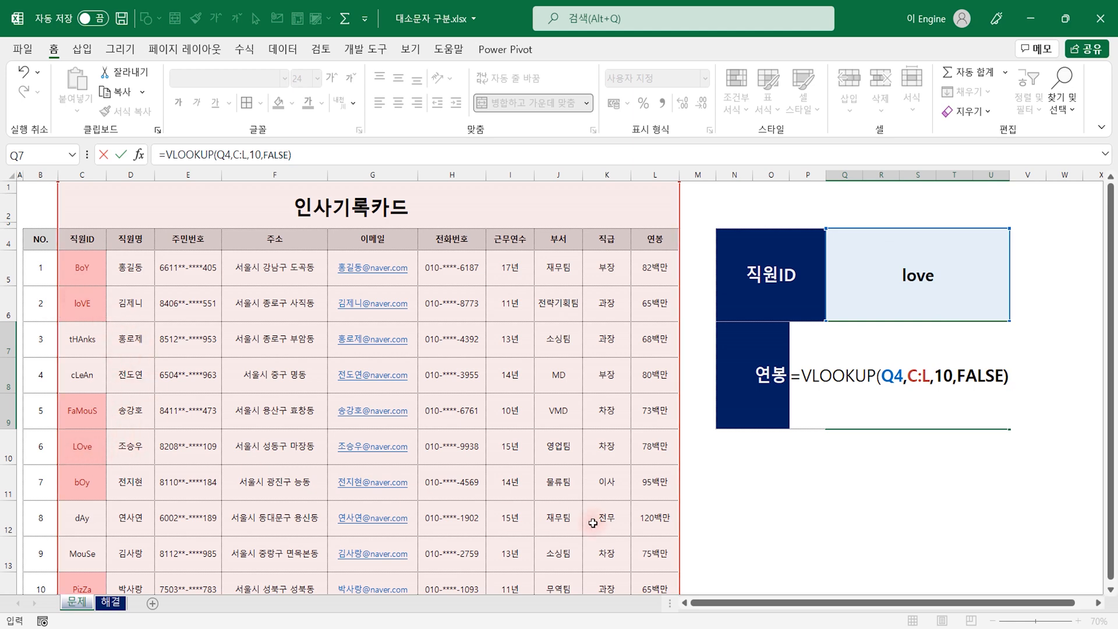
pyautogui.press('Return')
pyautogui.click(911, 374)
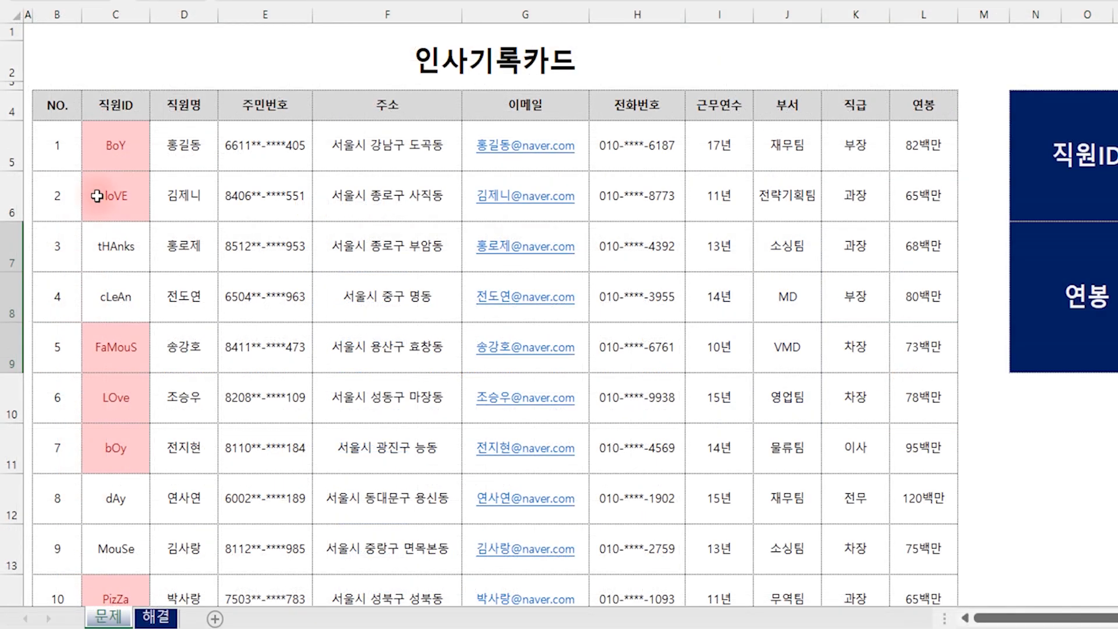
pyautogui.click(73, 301)
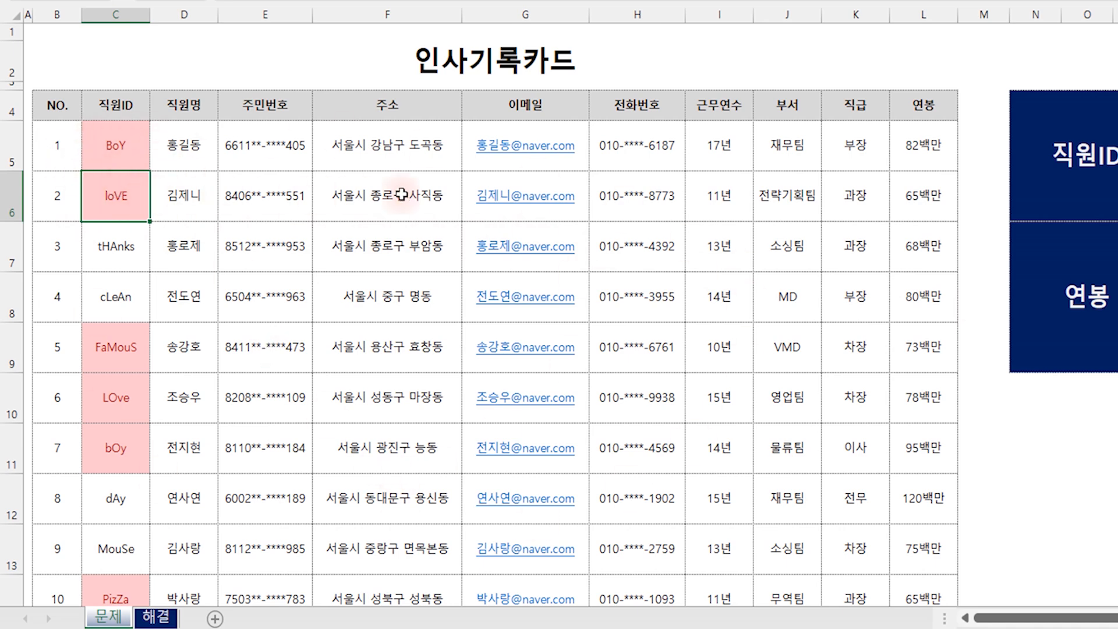
# Compare the 연봉 of the loVE row in L6 with that of the LOve row in L10
pyautogui.click(926, 194)
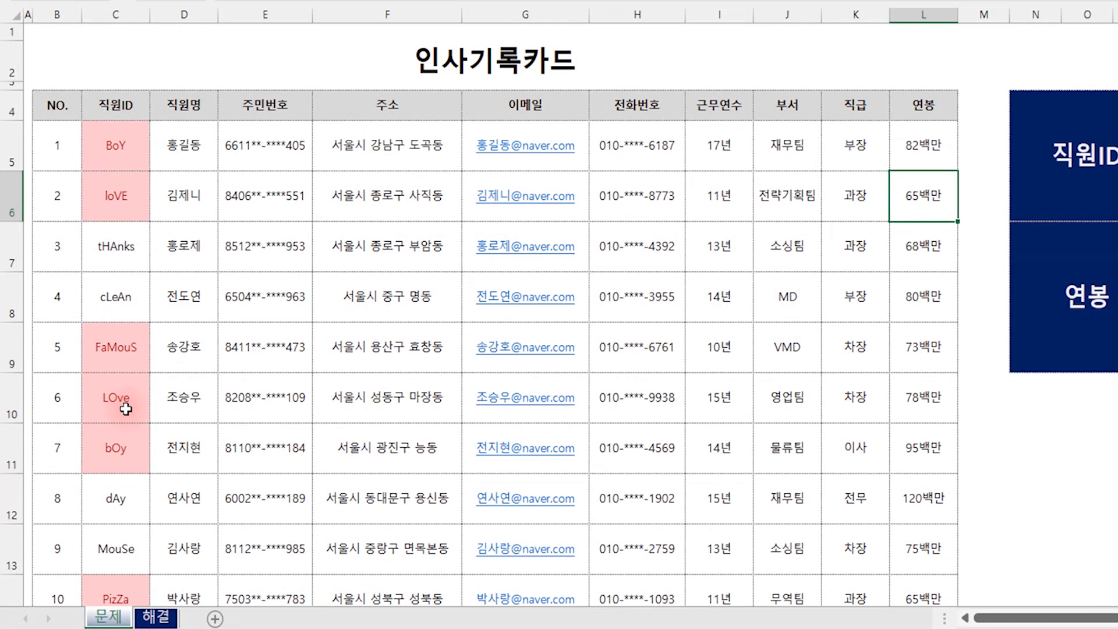
pyautogui.click(126, 410)
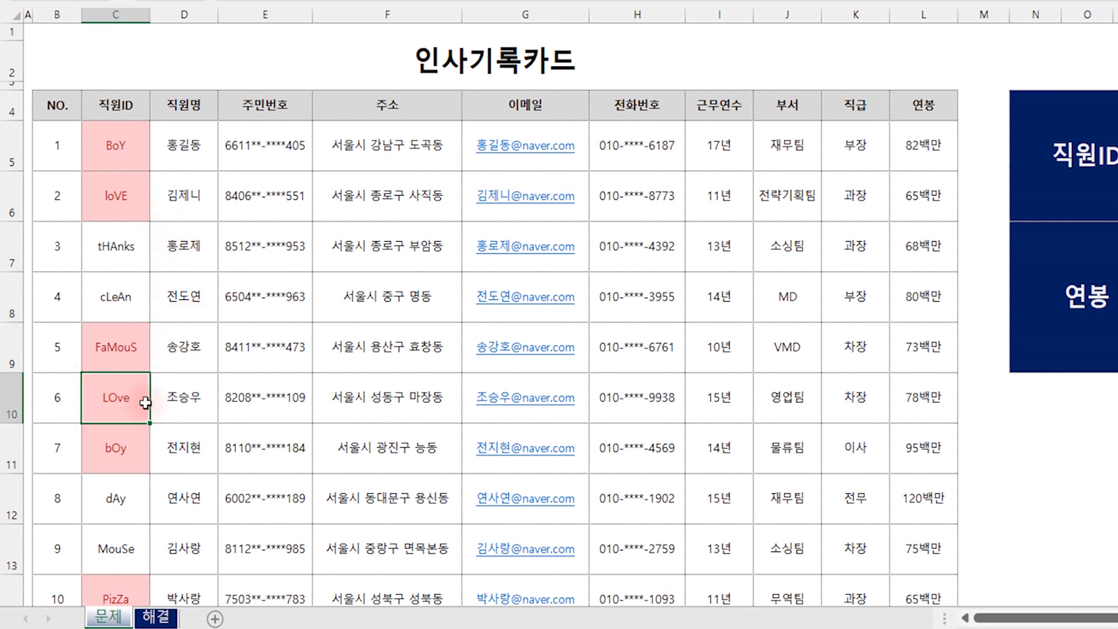
pyautogui.click(927, 400)
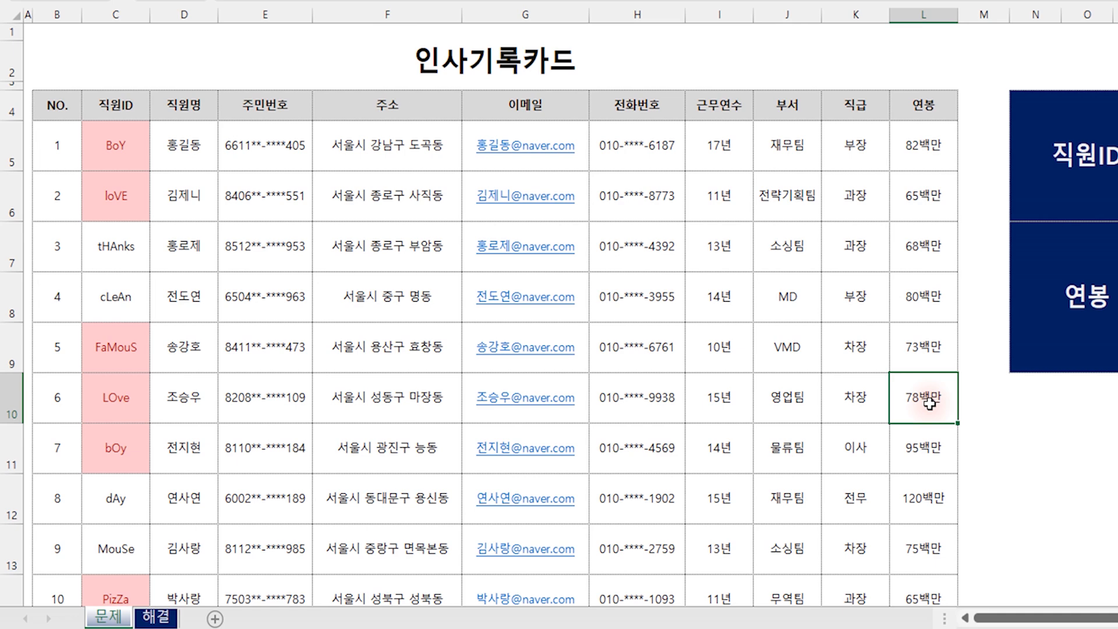
# Begin an EXACT formula in M5 with the employee IDs C5:C24 as the first text
pyautogui.click(1051, 439)
pyautogui.write('=')
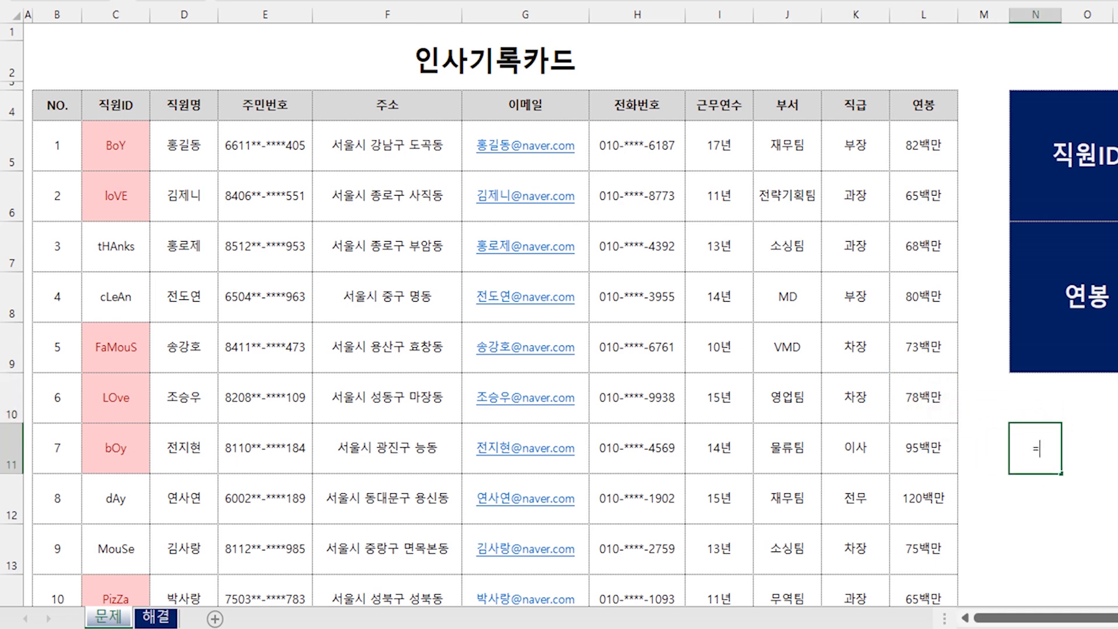
pyautogui.click(984, 140)
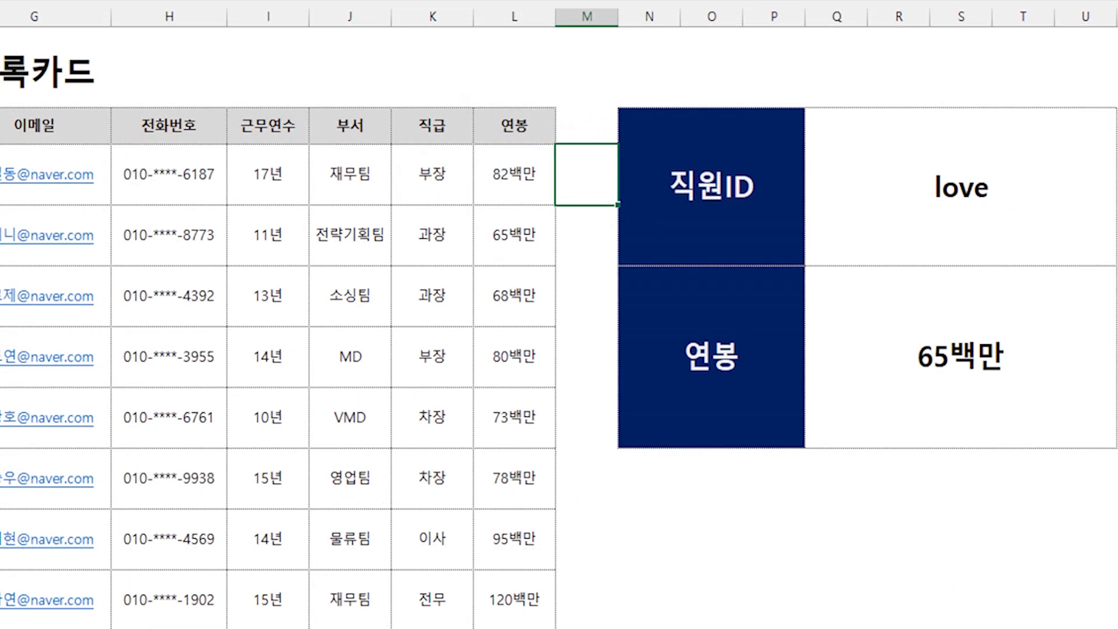
pyautogui.write('=ex')
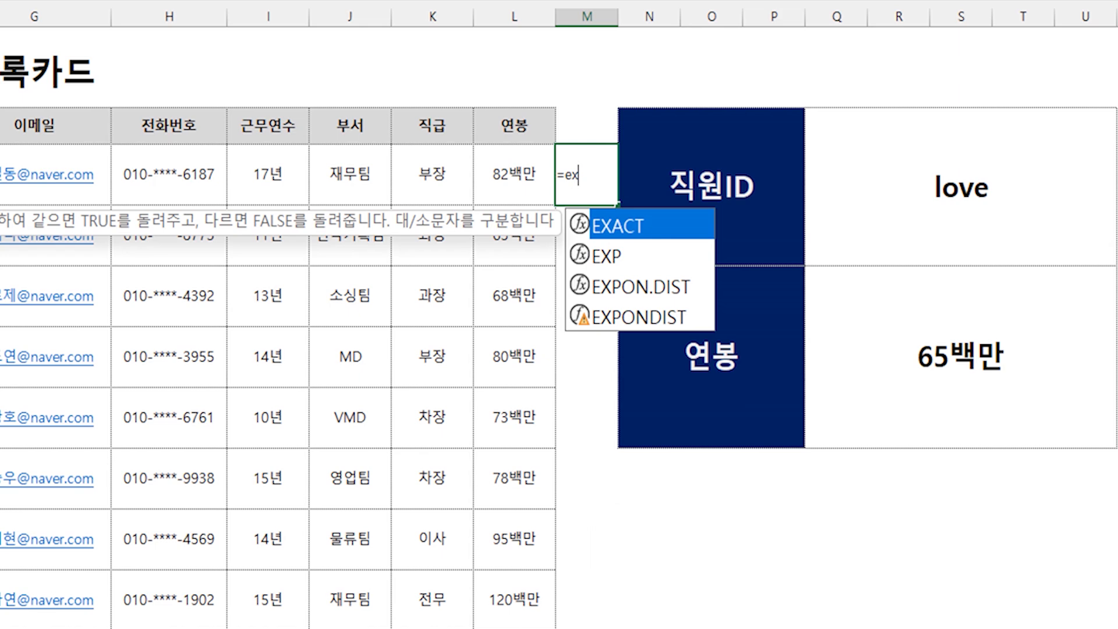
pyautogui.press('Tab')
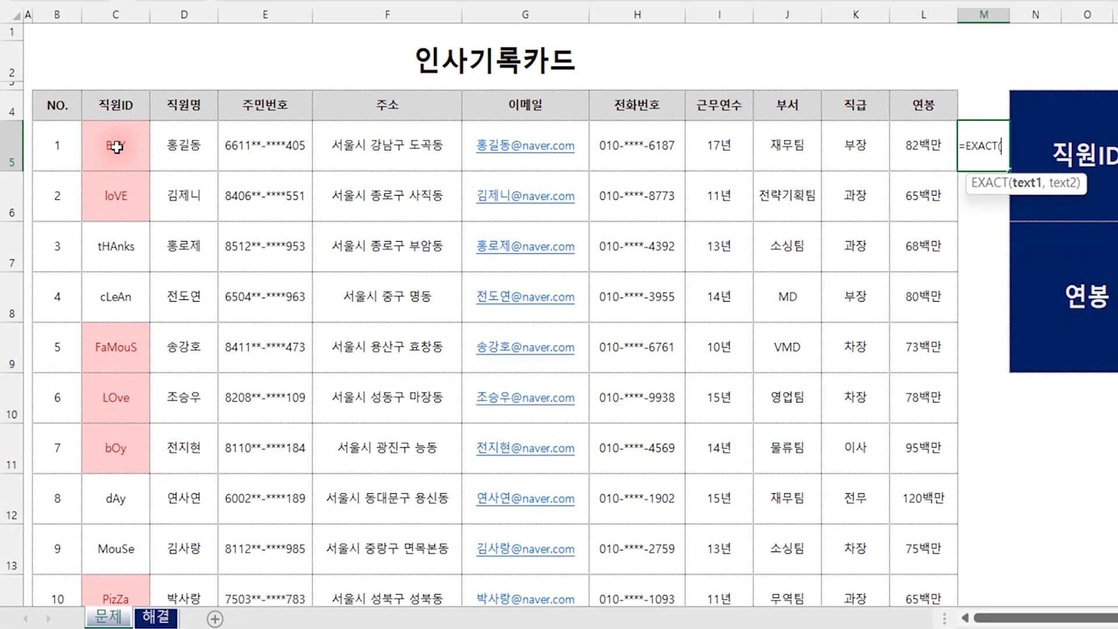
pyautogui.click(117, 147)
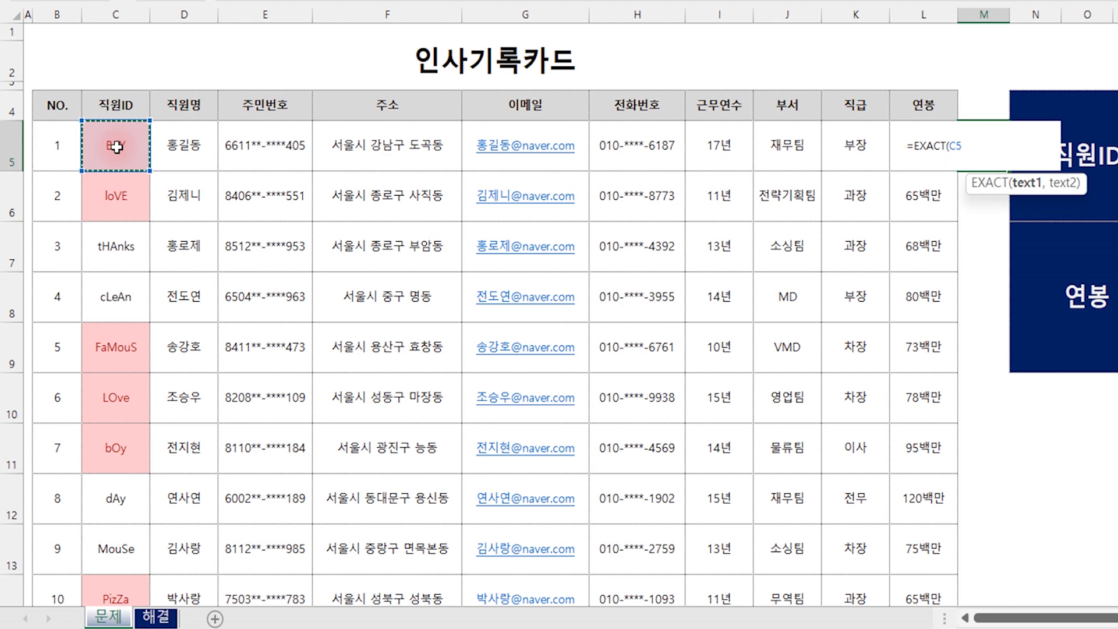
pyautogui.hotkey('ctrl', 'shift', 'Down')
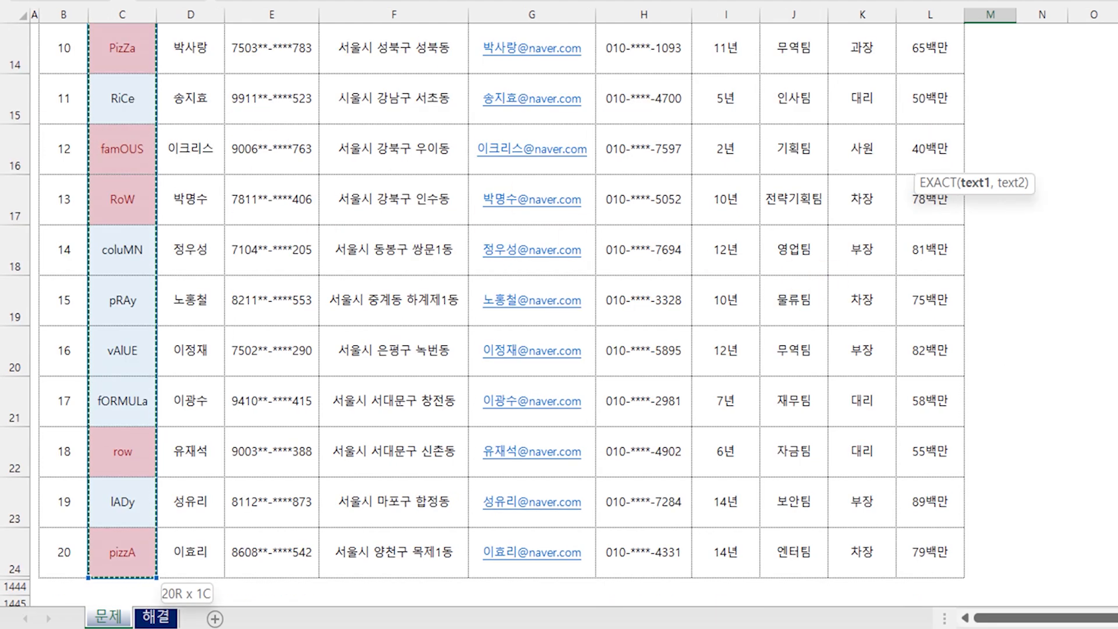
pyautogui.hotkey('ctrl', 'BackSpace')
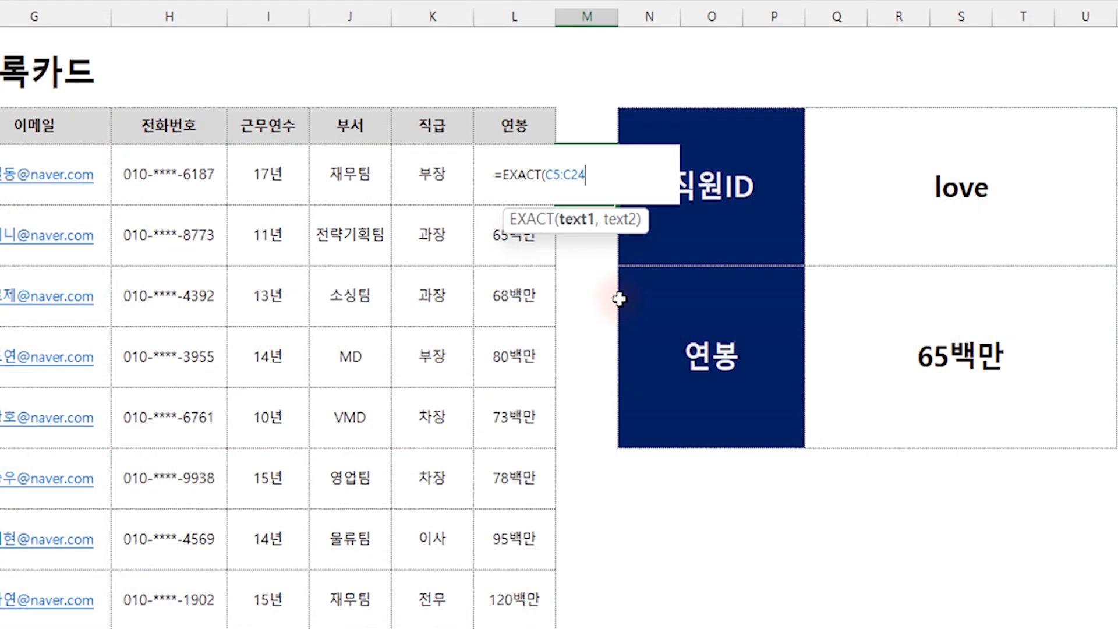
# Complete the M5 EXACT formula with Q4 as the second text and check the results down column M
pyautogui.write(',')
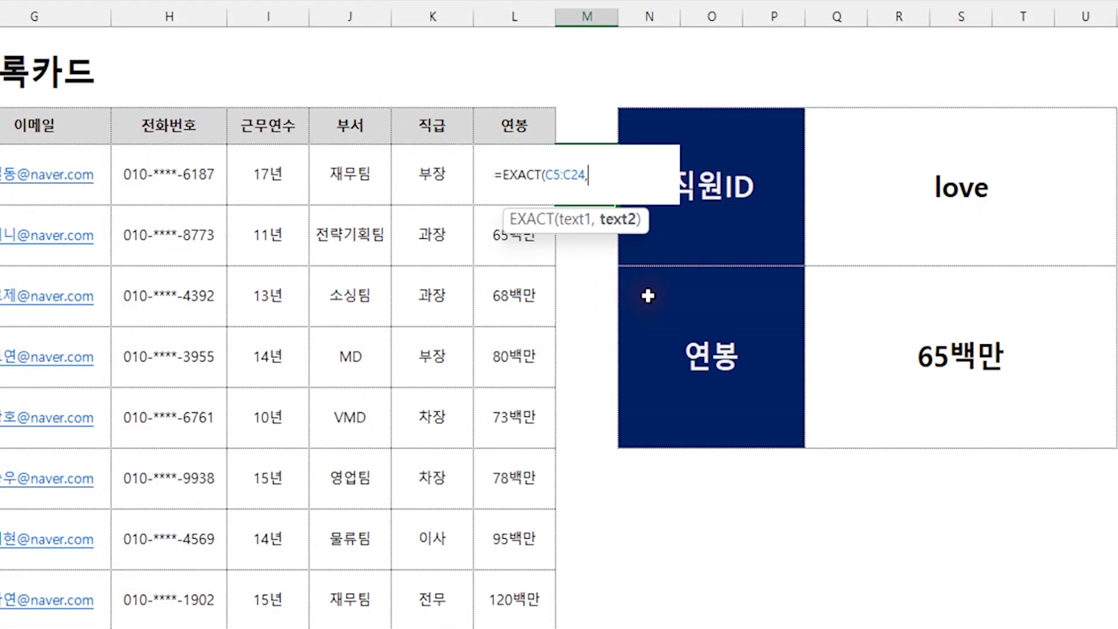
pyautogui.click(960, 180)
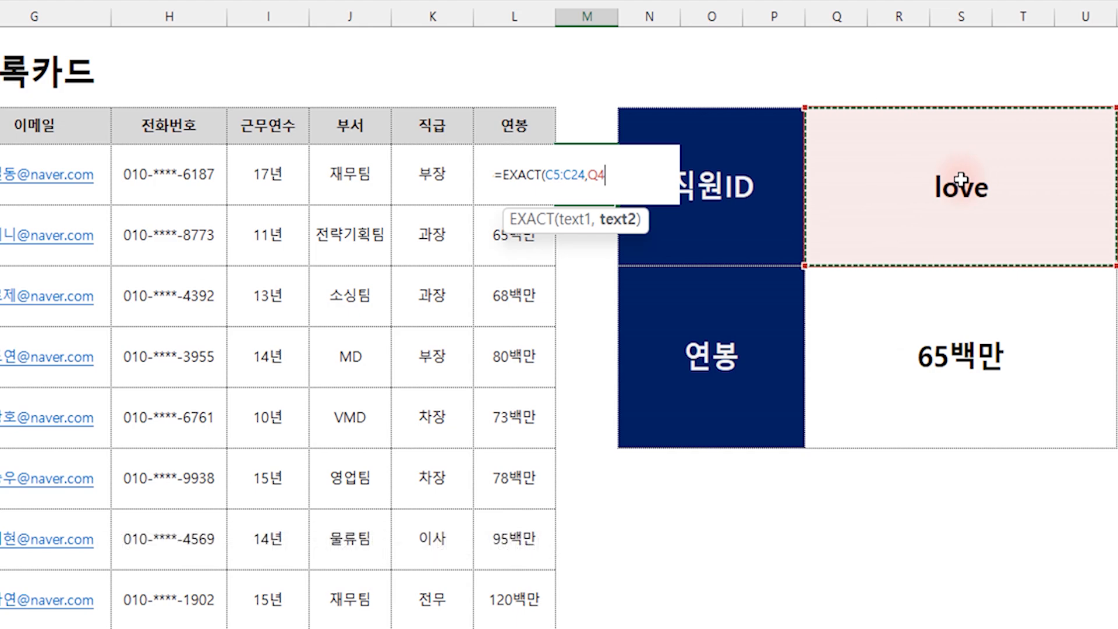
pyautogui.write(')')
pyautogui.press('Return')
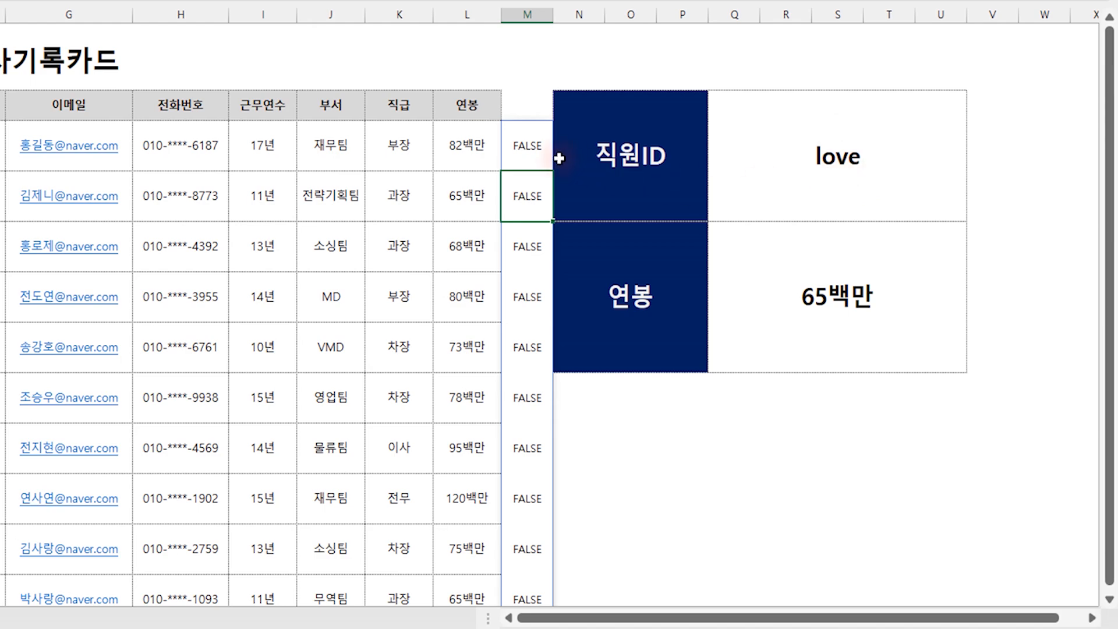
pyautogui.click(529, 518)
pyautogui.scroll(-5, 531, 539)
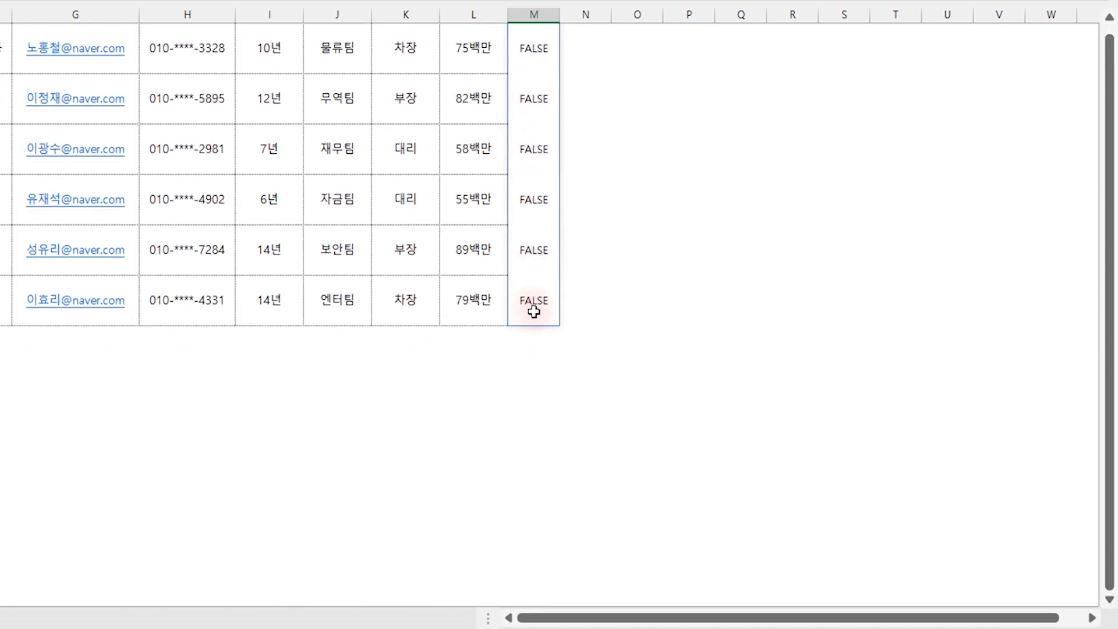
pyautogui.scroll(5, 532, 292)
# Change the 직원ID lookup value in Q4 to loVE and check the EXACT result in M6
pyautogui.click(835, 147)
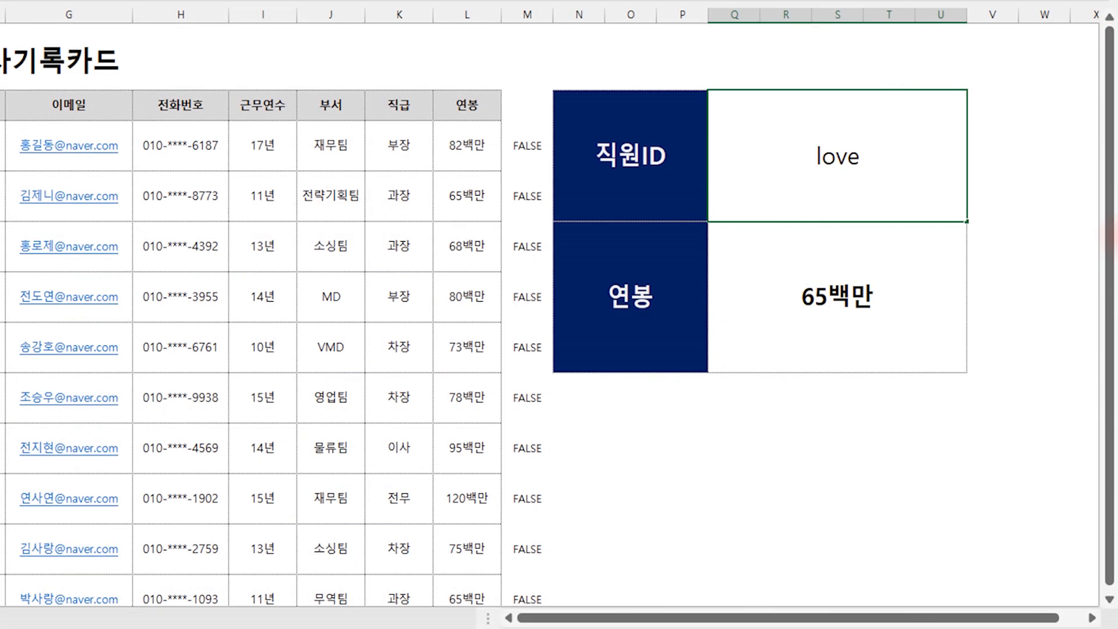
pyautogui.press('Right')
pyautogui.press('Right')
pyautogui.press('Delete')
pyautogui.press('Delete')
pyautogui.write('VE')
pyautogui.press('Return')
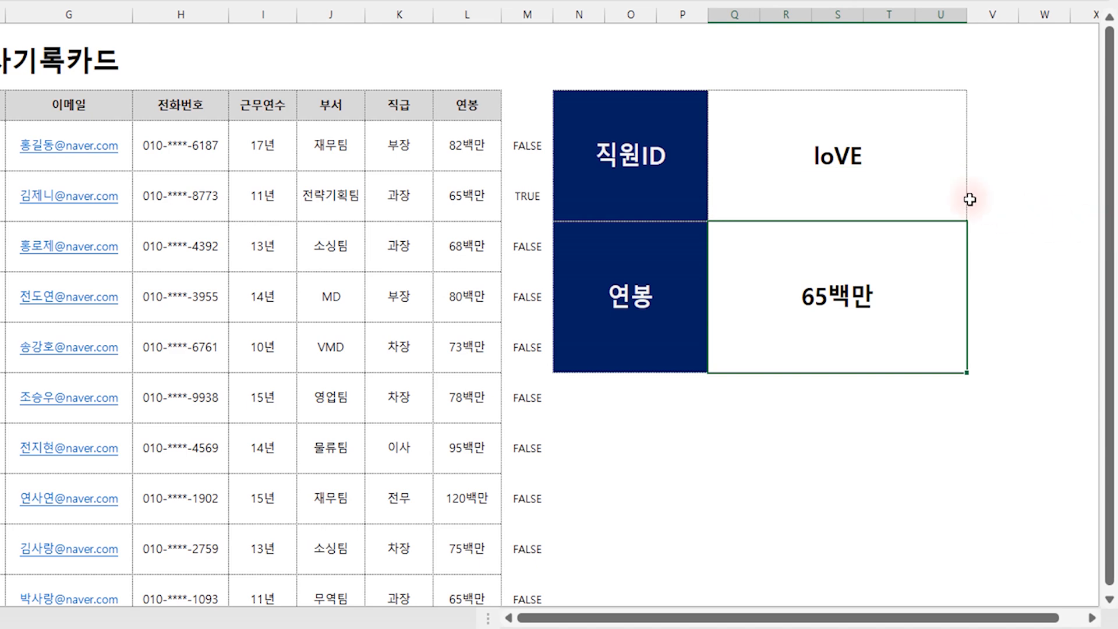
pyautogui.click(528, 196)
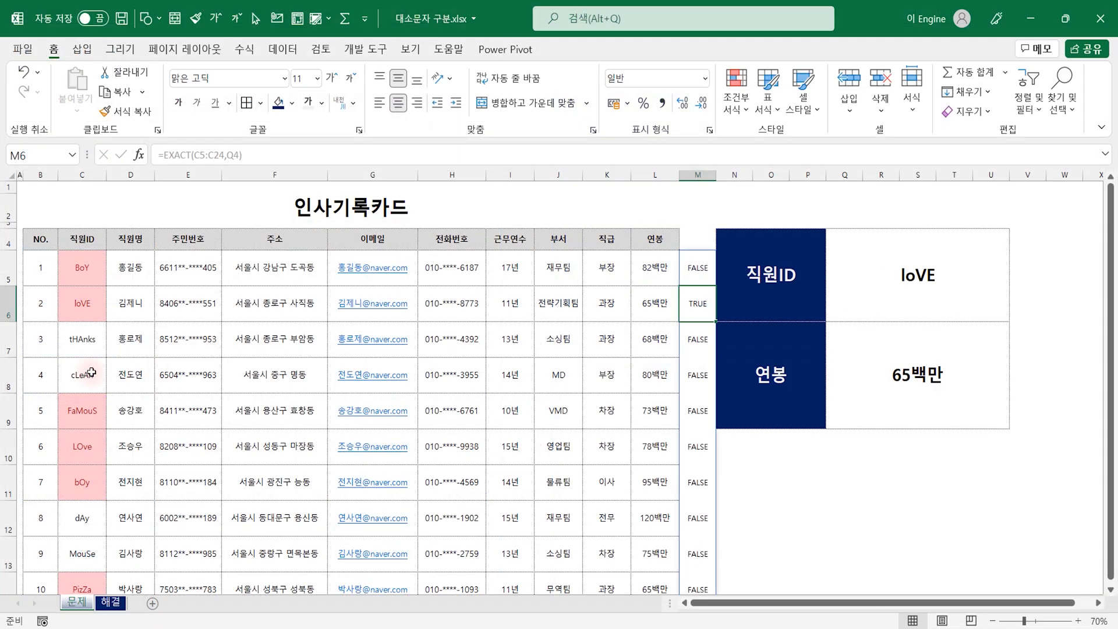
# Copy the employee ID cLeAn from C8 into Q4 and check its 연봉 in L8 and Q7 and its EXACT result in M8
pyautogui.click(88, 377)
pyautogui.doubleClick(89, 378)
pyautogui.moveTo(89, 378); pyautogui.dragTo(25, 376)
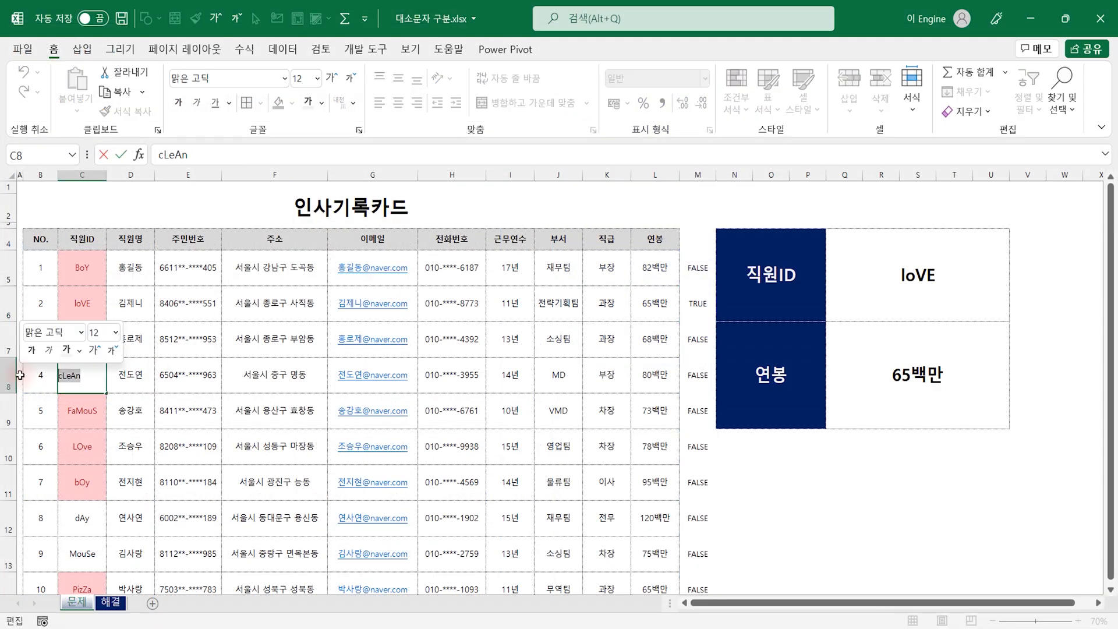
pyautogui.press('Escape')
pyautogui.click(936, 294)
pyautogui.doubleClick(955, 277)
pyautogui.moveTo(955, 277); pyautogui.dragTo(671, 274)
pyautogui.hotkey('ctrl', 'v')
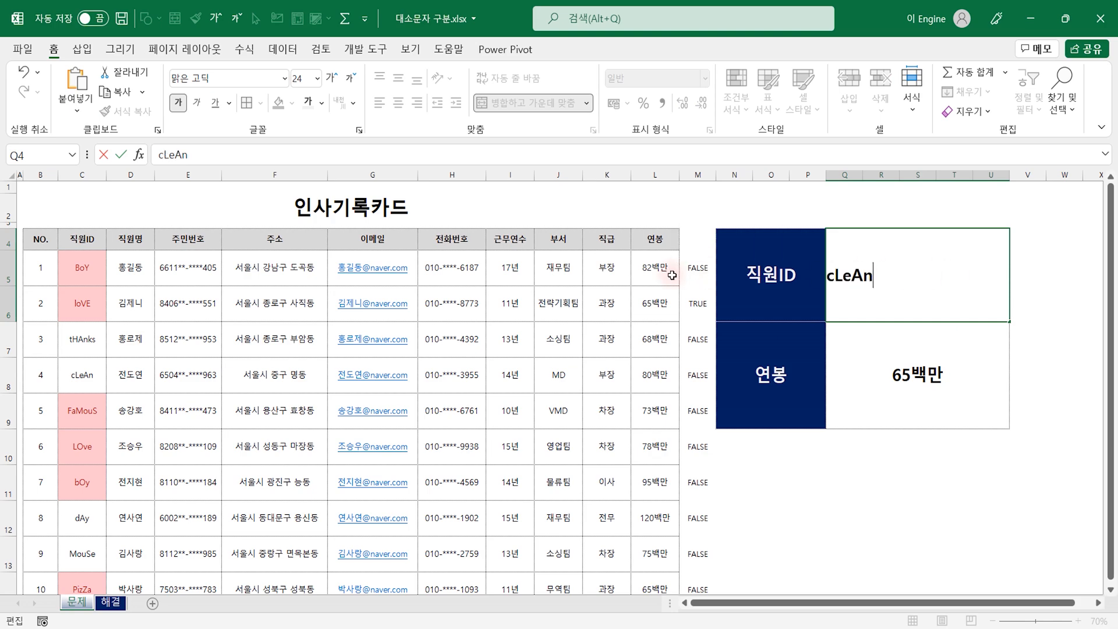
pyautogui.press('Return')
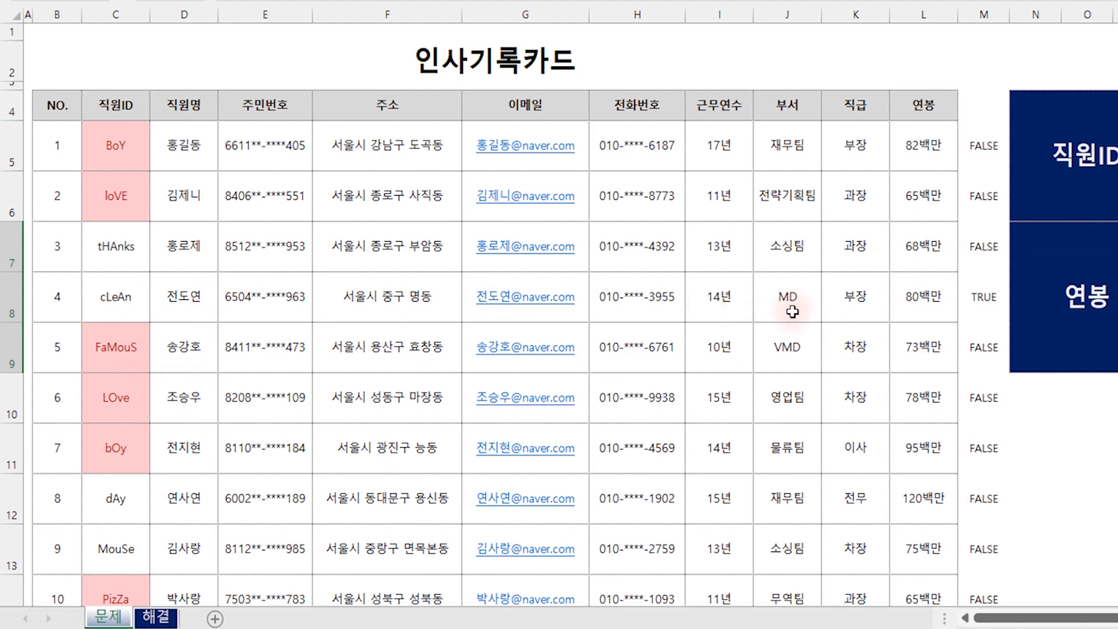
pyautogui.click(927, 299)
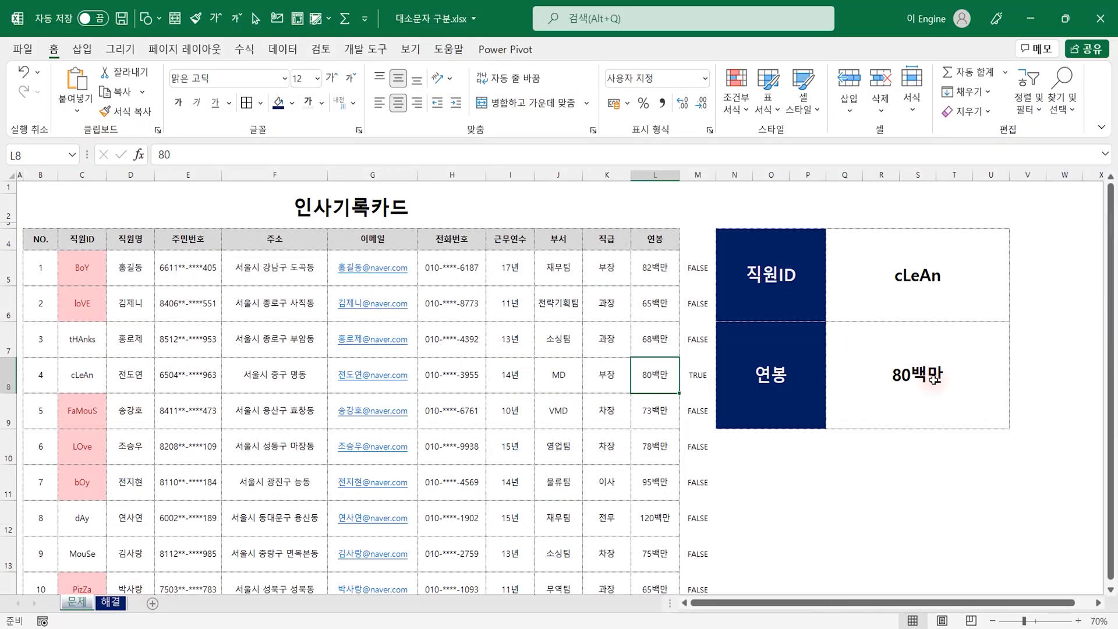
pyautogui.click(934, 379)
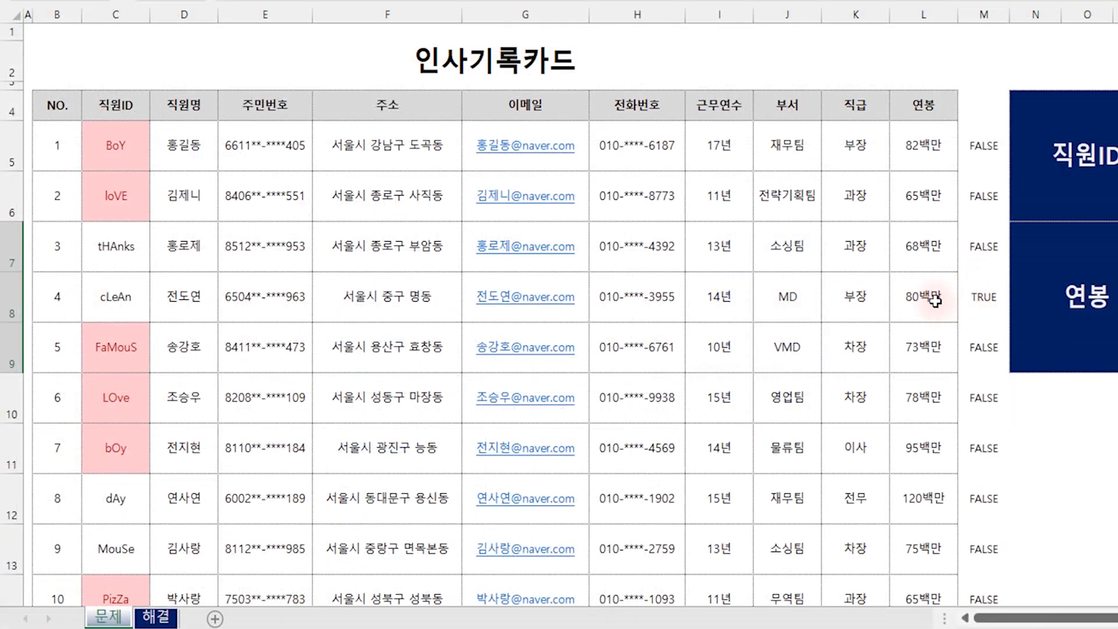
pyautogui.click(986, 300)
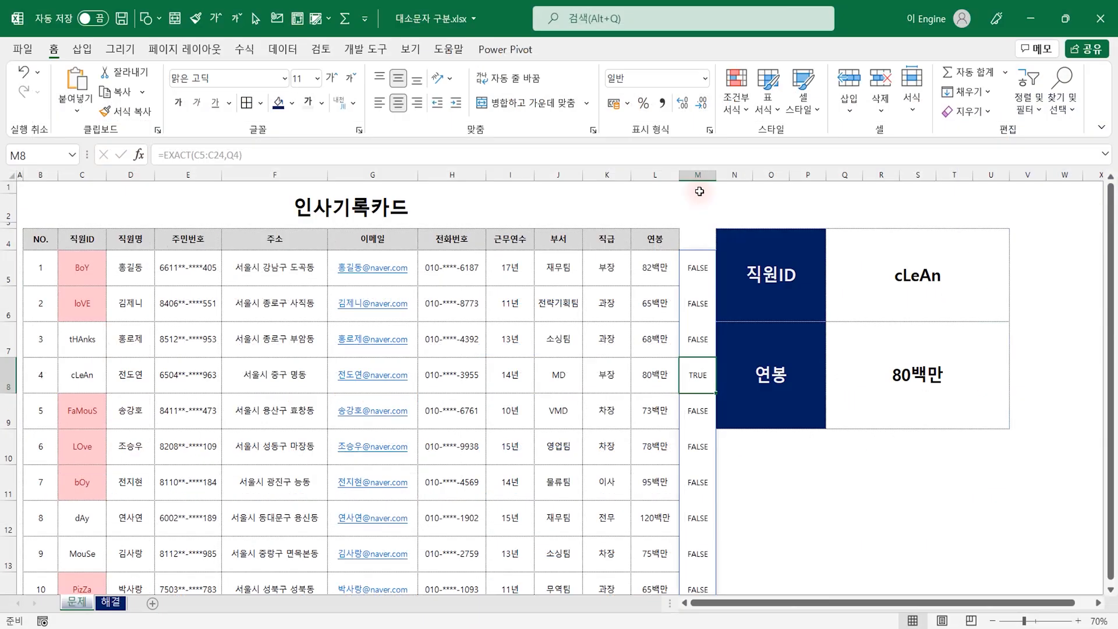
# Clear the EXACT results from column M and the VLOOKUP formula from the 연봉 cell Q7
pyautogui.click(984, 14)
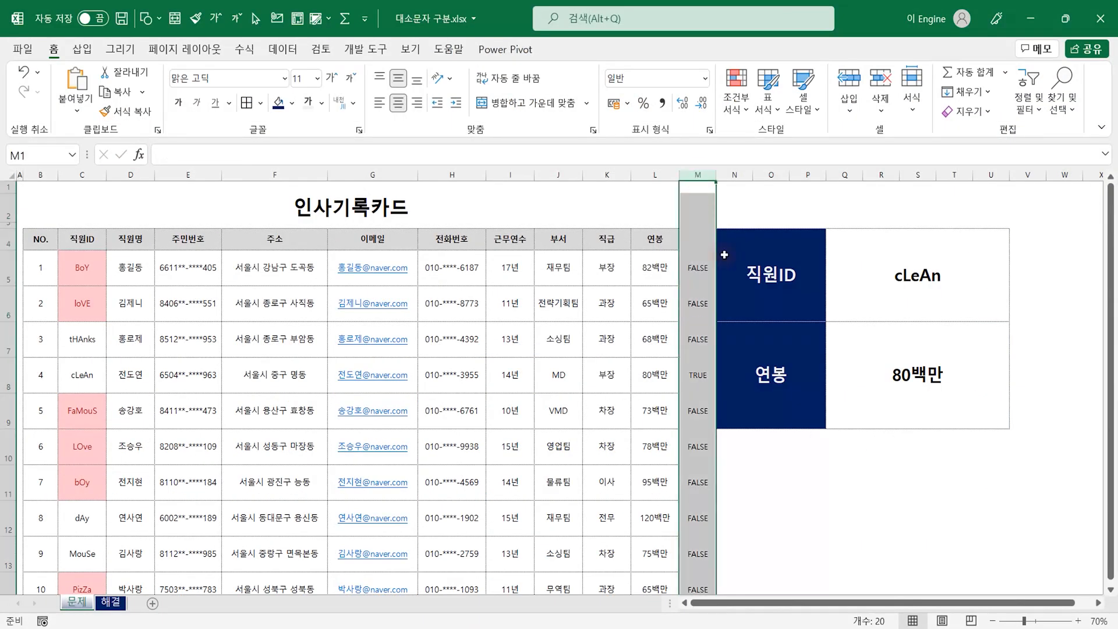
pyautogui.click(926, 315)
pyautogui.click(905, 389)
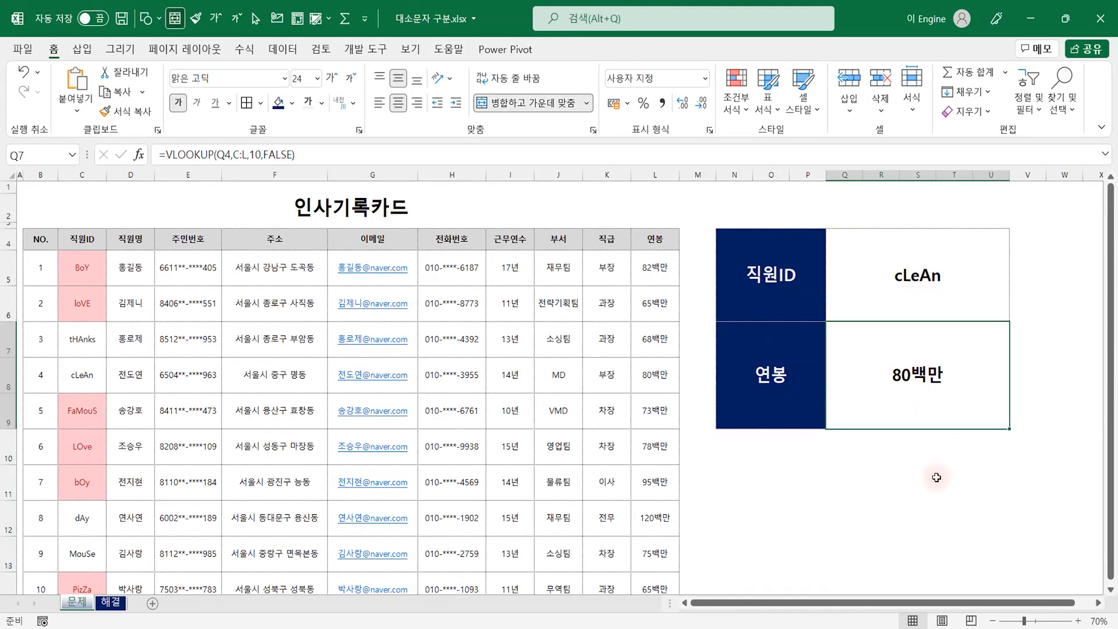
pyautogui.press('Delete')
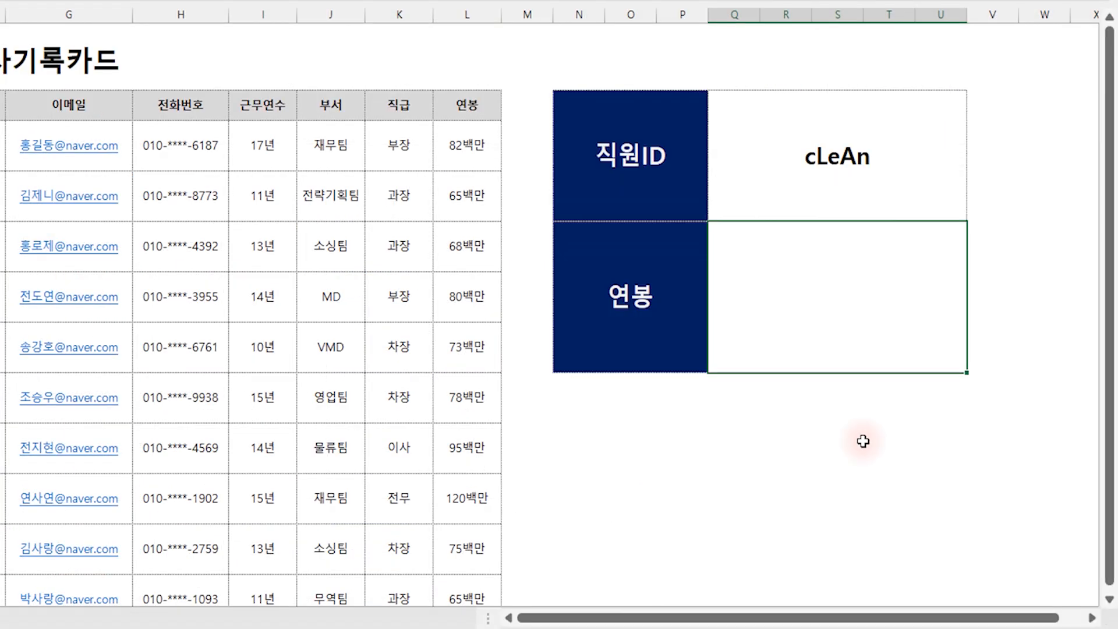
# Begin an INDEX formula in Q7 on L5:L24 with a nested MATCH that looks up TRUE for the row number
pyautogui.write('=INDEX')
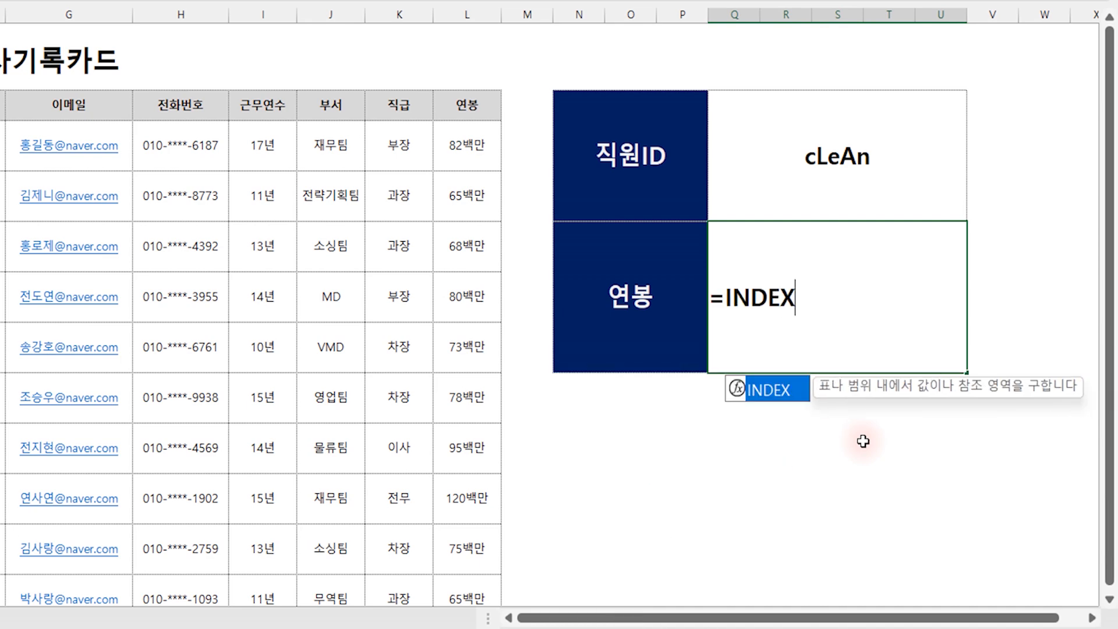
pyautogui.write('(')
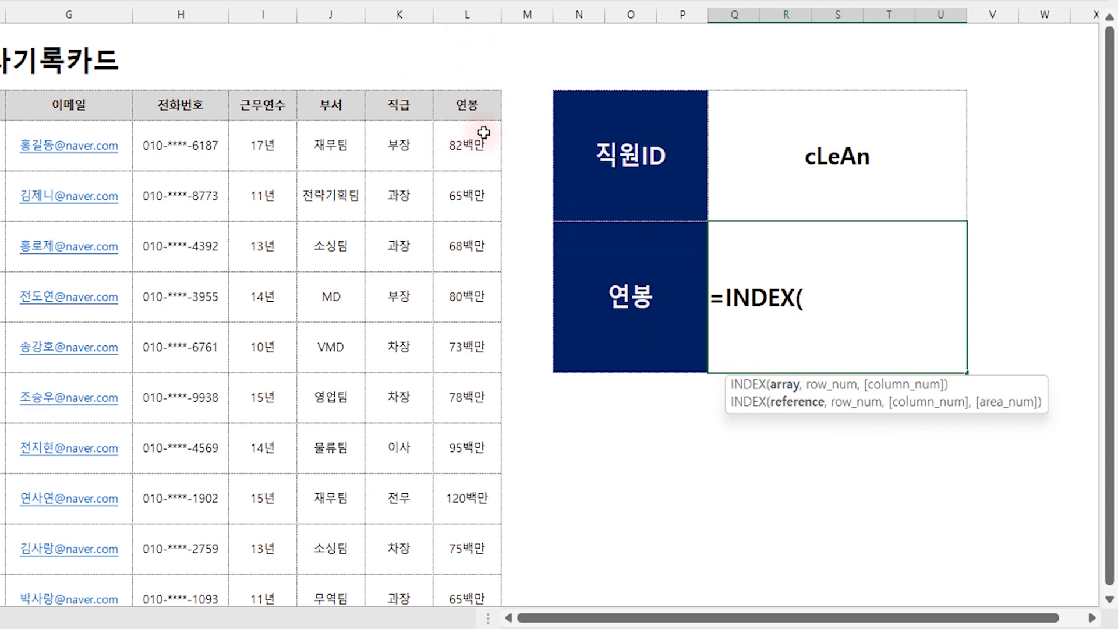
pyautogui.moveTo(473, 132); pyautogui.dragTo(474, 577)
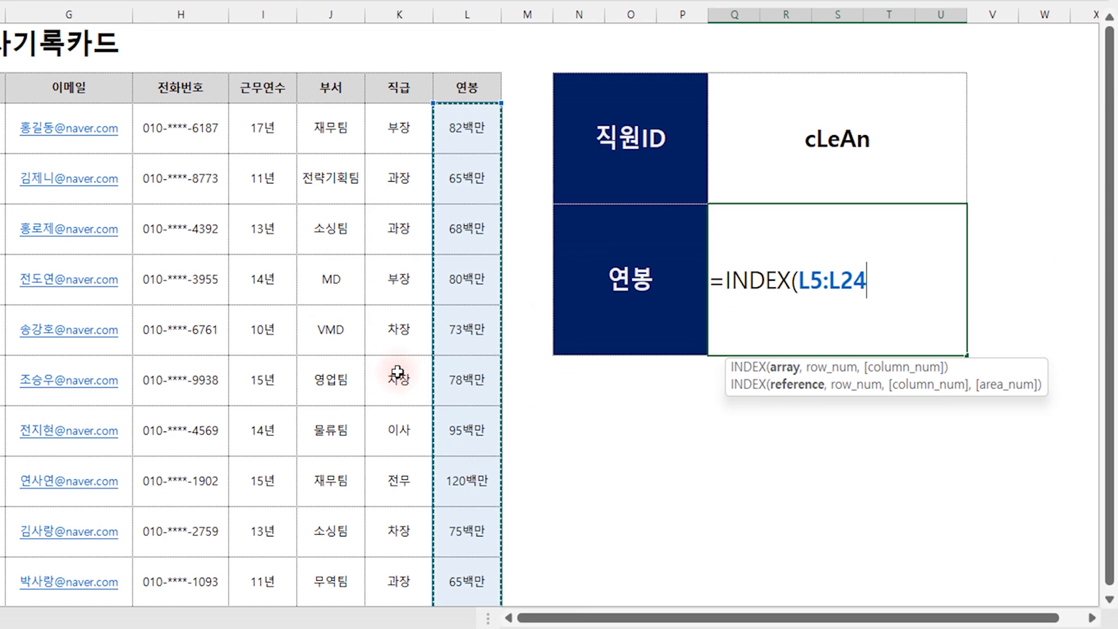
pyautogui.write(',MATCH')
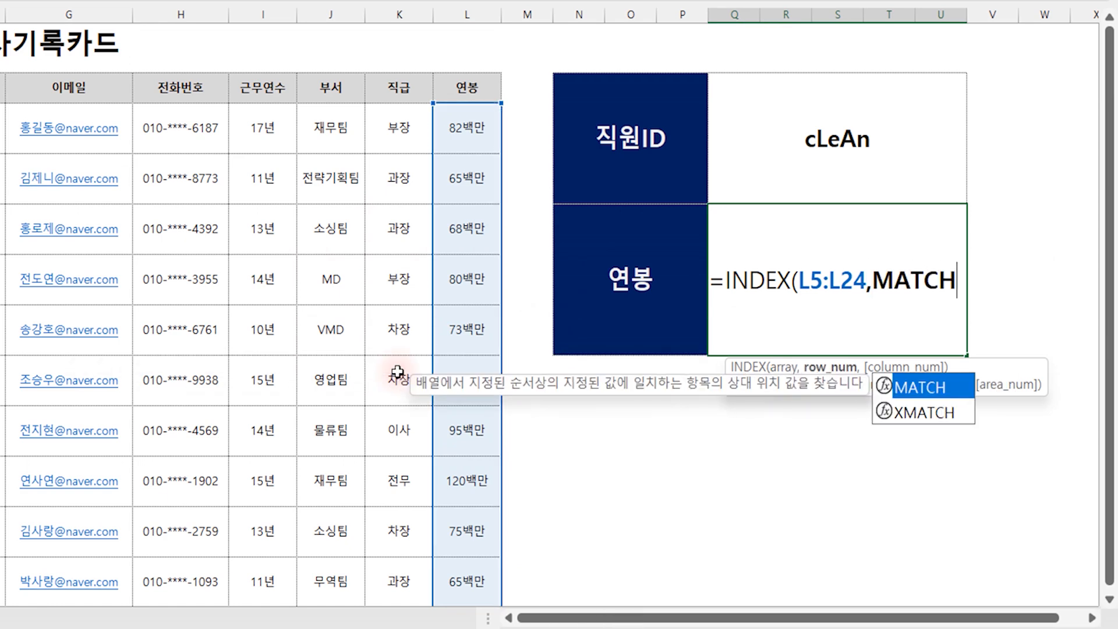
pyautogui.write('(')
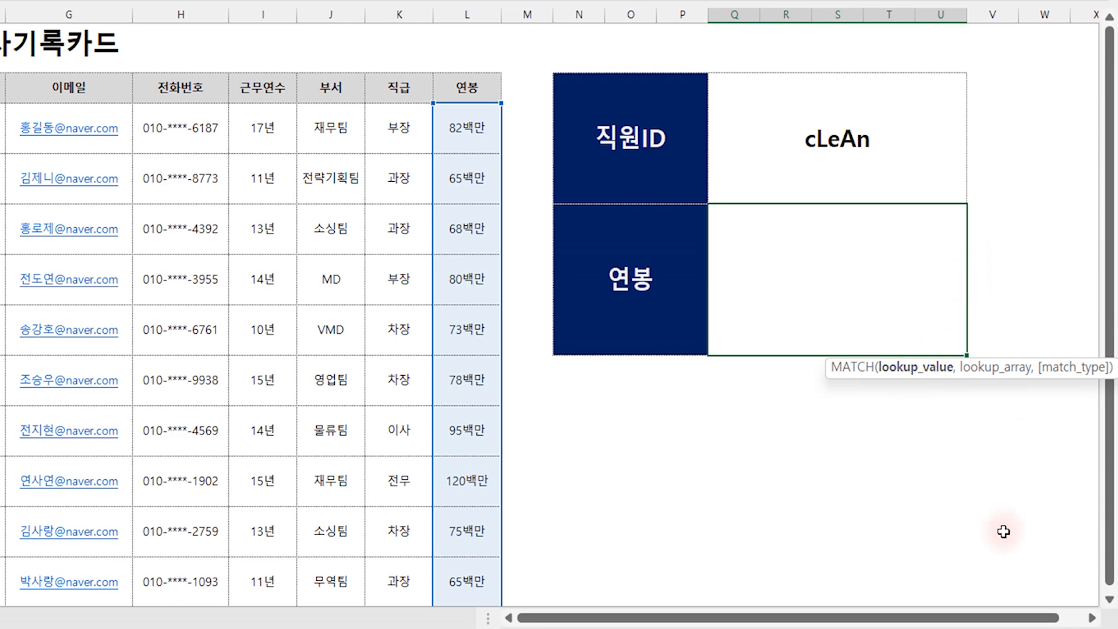
pyautogui.write('TRUE')
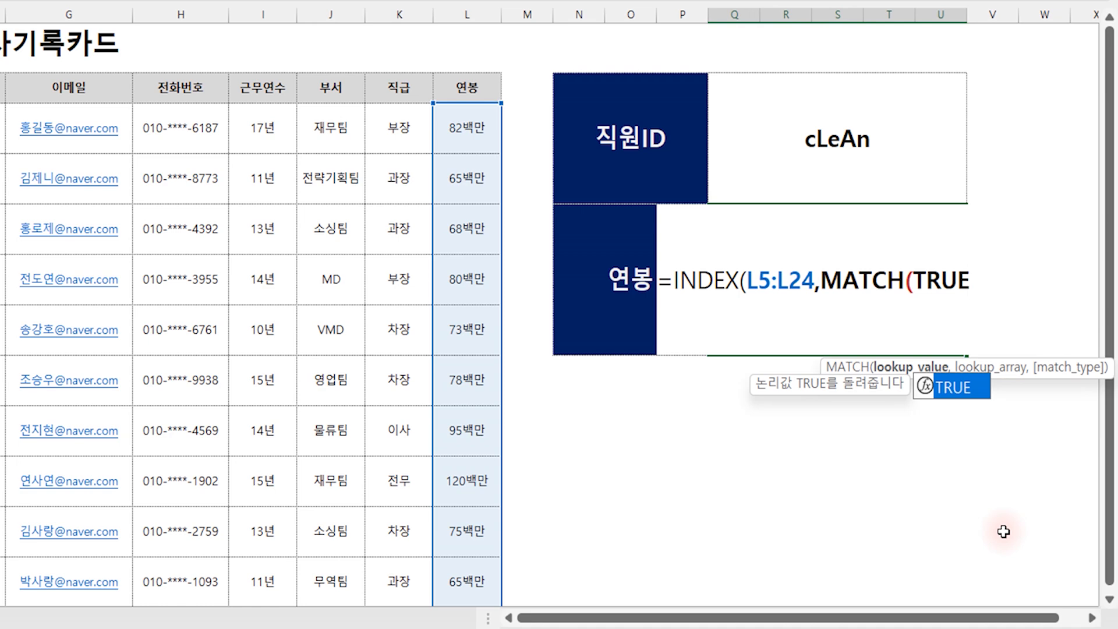
pyautogui.write(',')
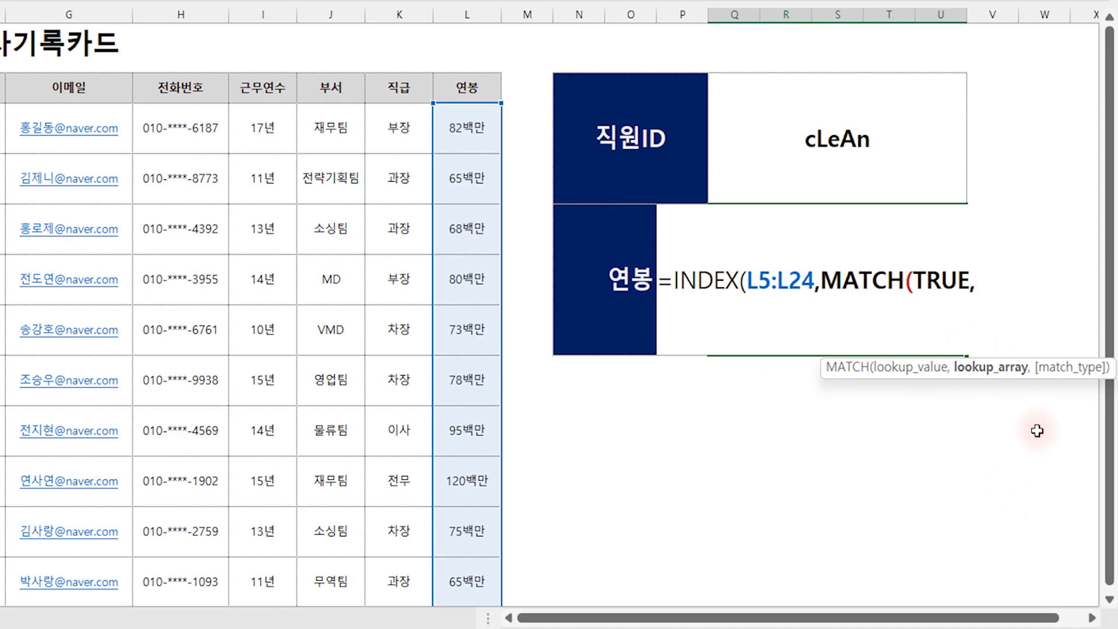
# Add EXACT as the MATCH lookup array, comparing the employee IDs in C5:C24 with the lookup ID in Q4
pyautogui.write('EA')
pyautogui.press('BackSpace')
pyautogui.write('XA')
pyautogui.press('Tab')
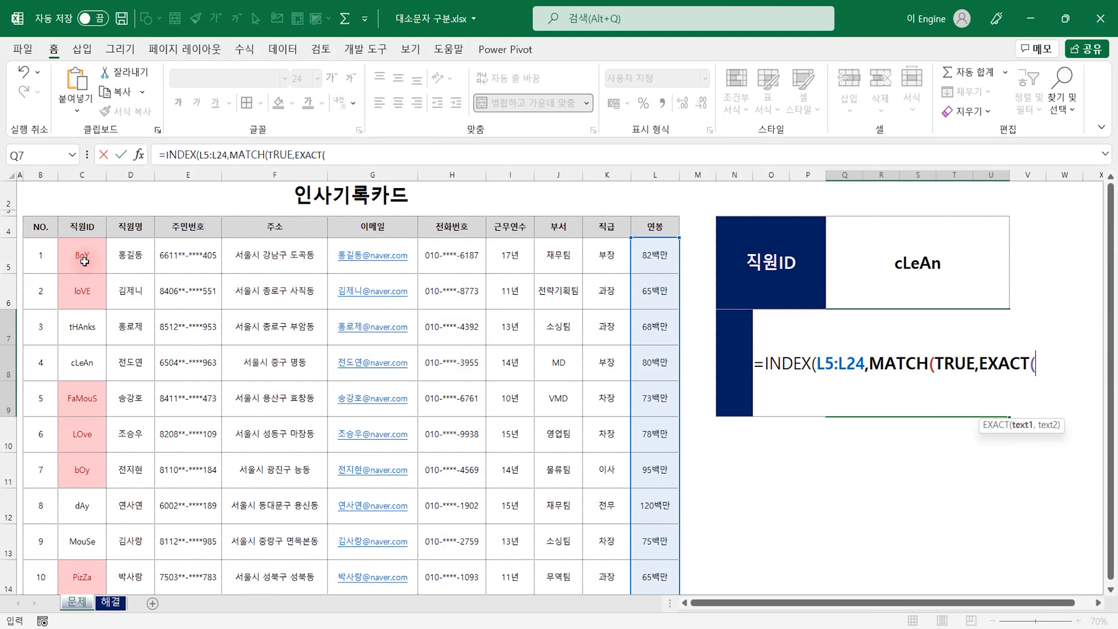
pyautogui.click(89, 258)
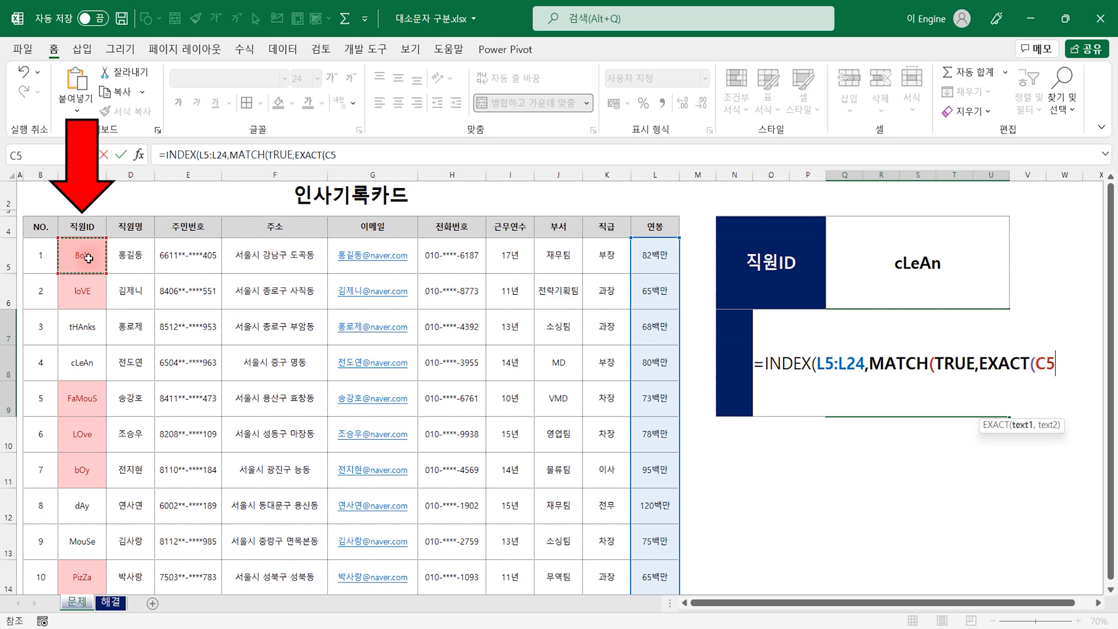
pyautogui.hotkey('ctrl', 'shift', 'Down')
pyautogui.write(',')
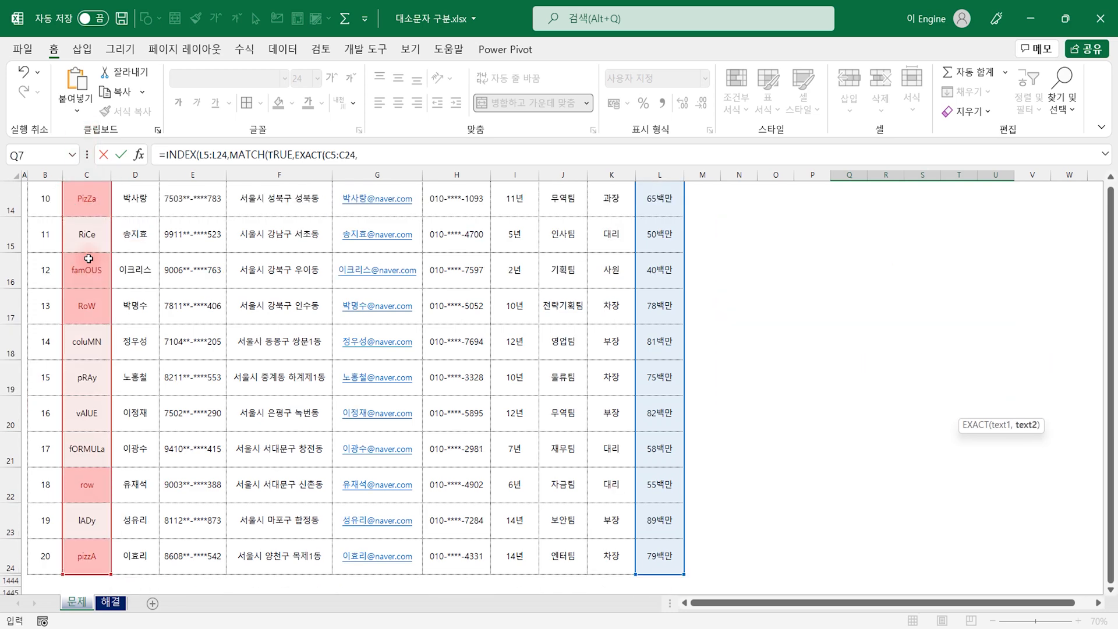
pyautogui.scroll(5, 858, 313)
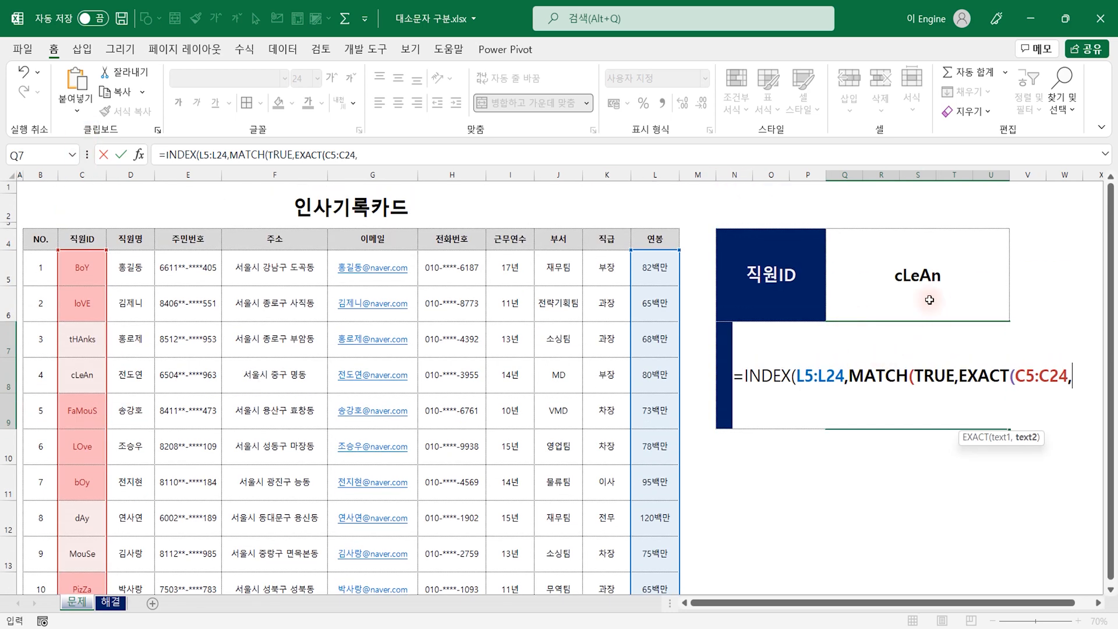
pyautogui.click(925, 291)
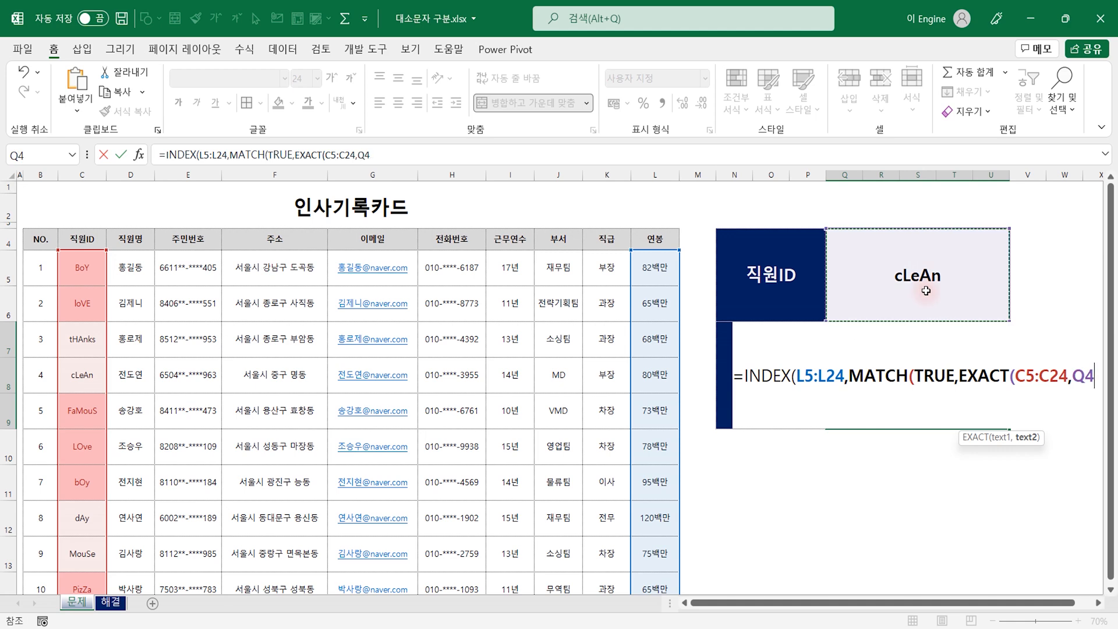
pyautogui.write(')')
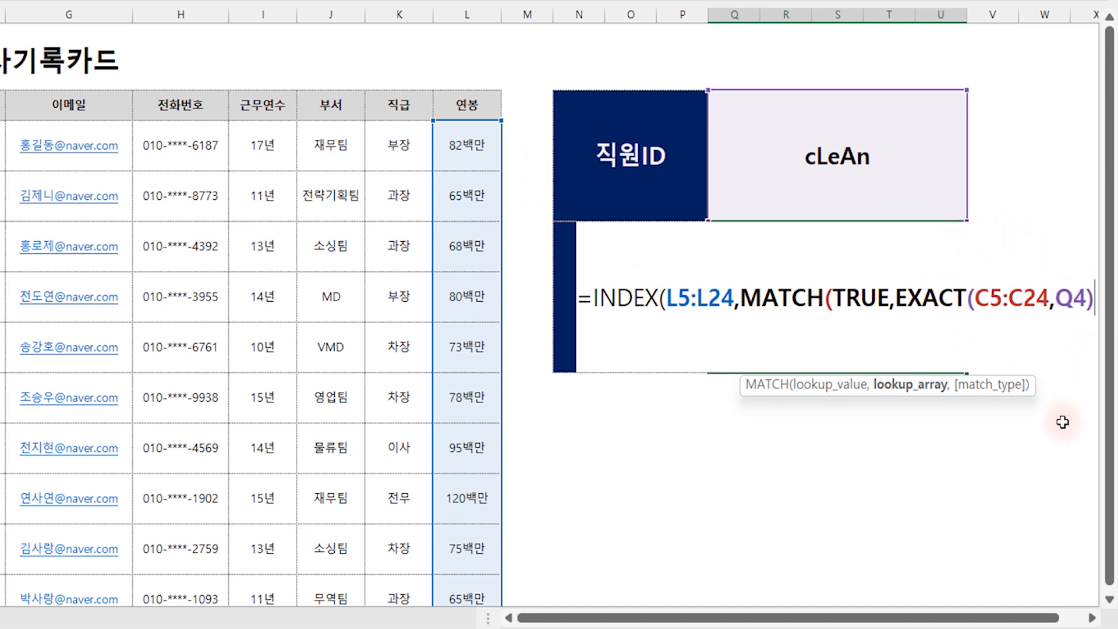
# Set the MATCH type to 0 for an exact match, close both functions and enter the INDEX formula in Q7
pyautogui.write(',')
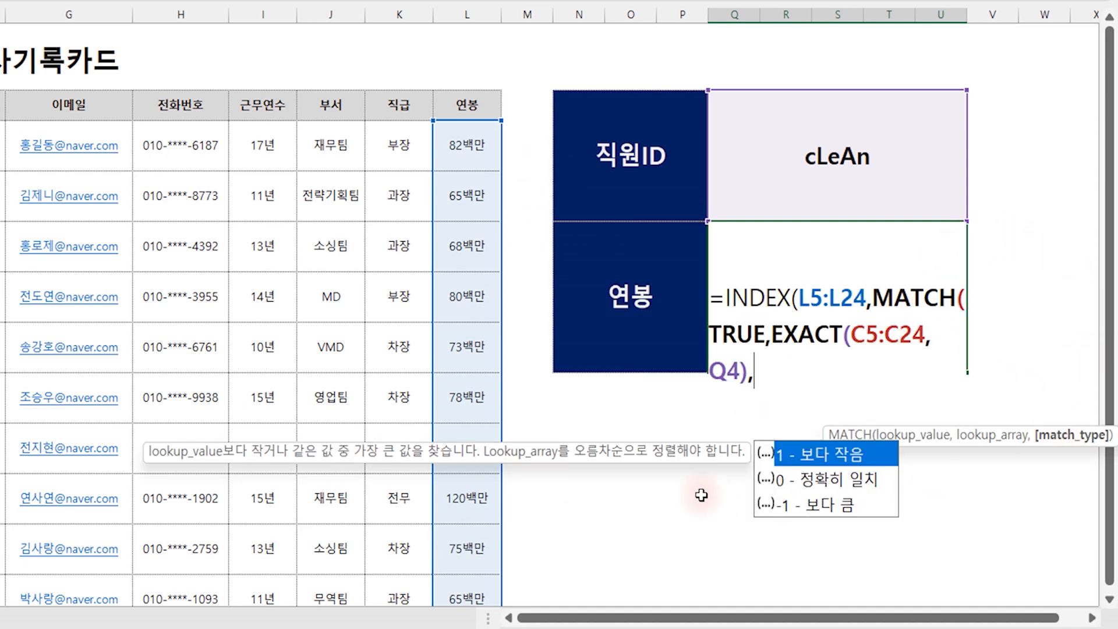
pyautogui.doubleClick(839, 486)
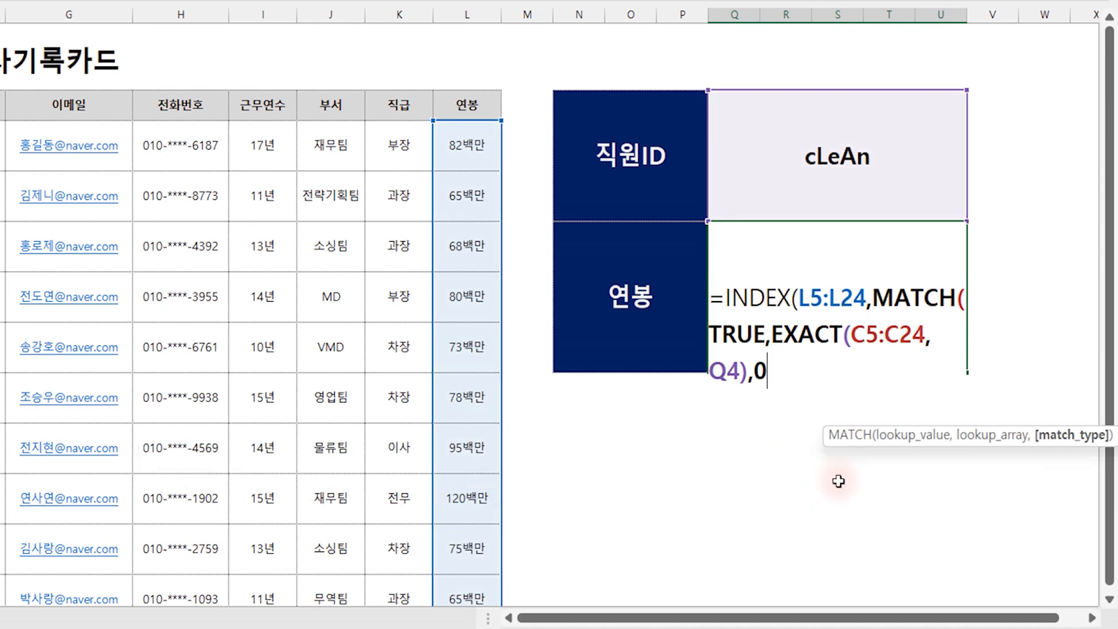
pyautogui.write('))')
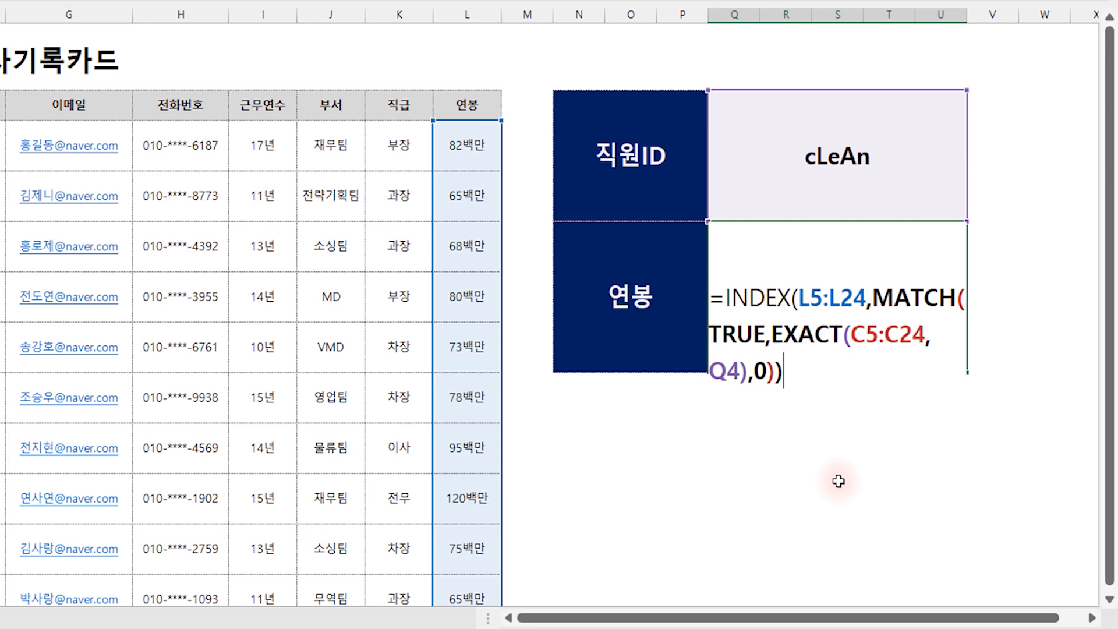
pyautogui.press('Return')
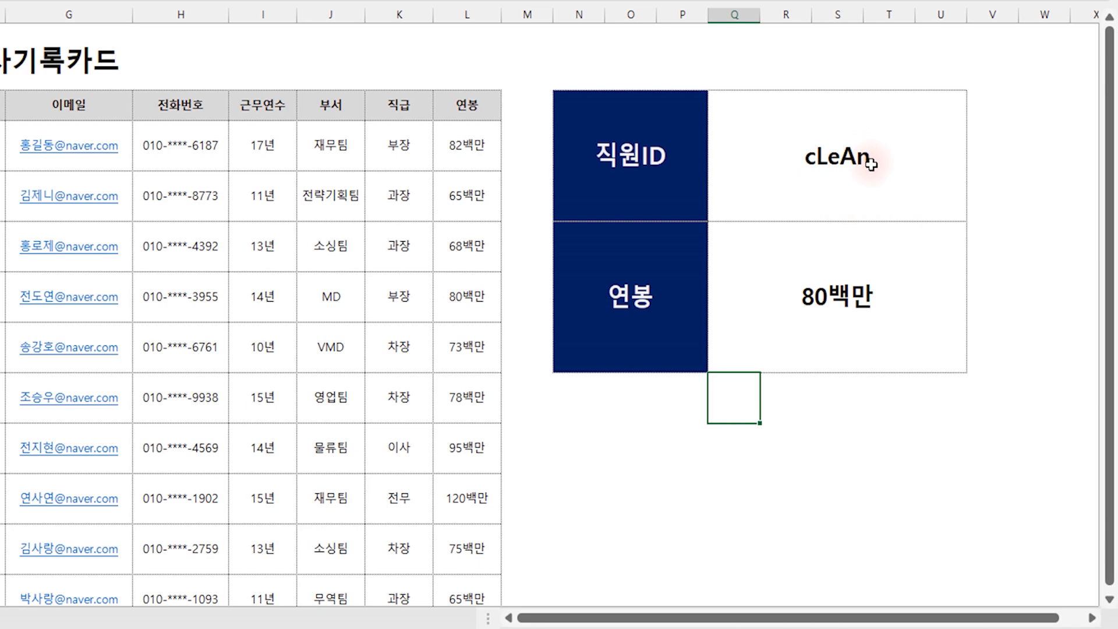
# Change the 직원ID lookup value in Q4 to lowercase clean to test the formula's case sensitivity
pyautogui.click(851, 195)
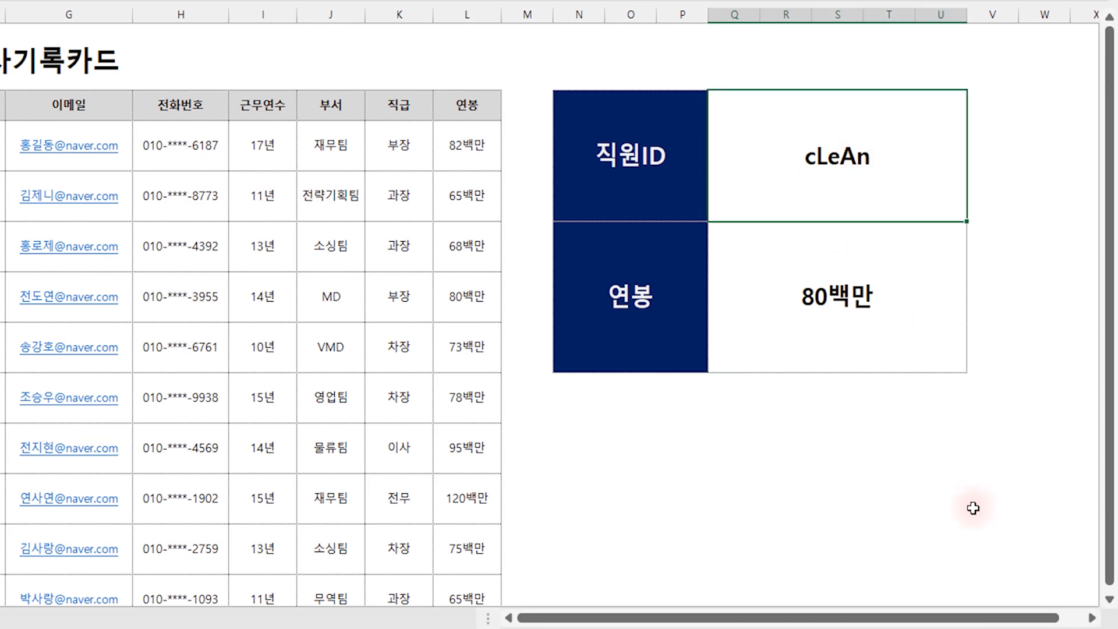
pyautogui.write('c')
pyautogui.press('BackSpace')
pyautogui.write('ce')
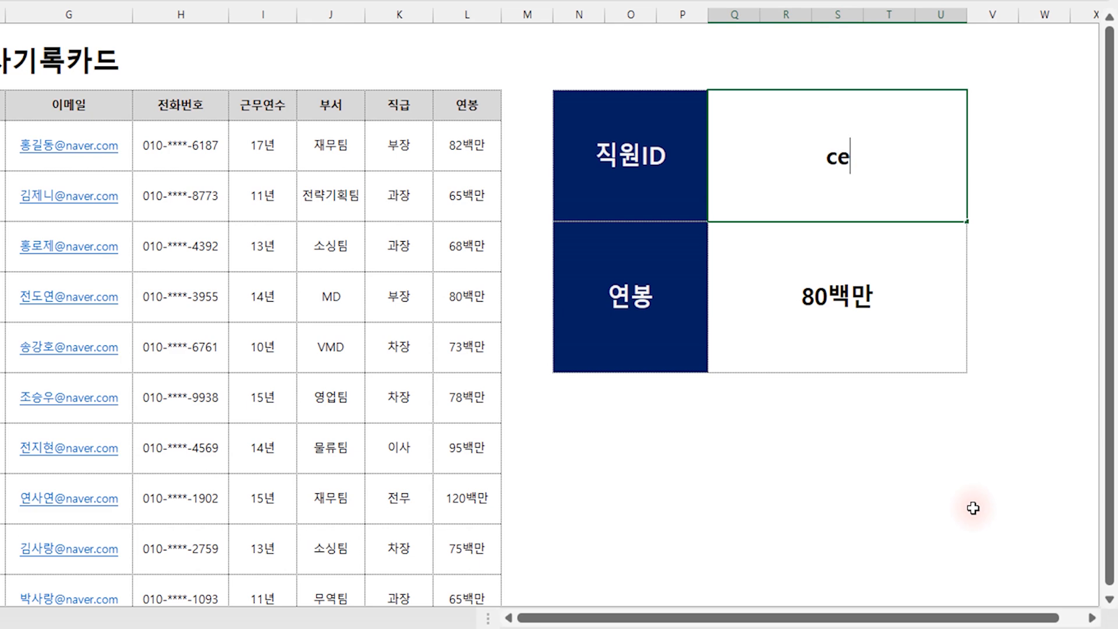
pyautogui.press('BackSpace')
pyautogui.write('lean')
pyautogui.press('Return')
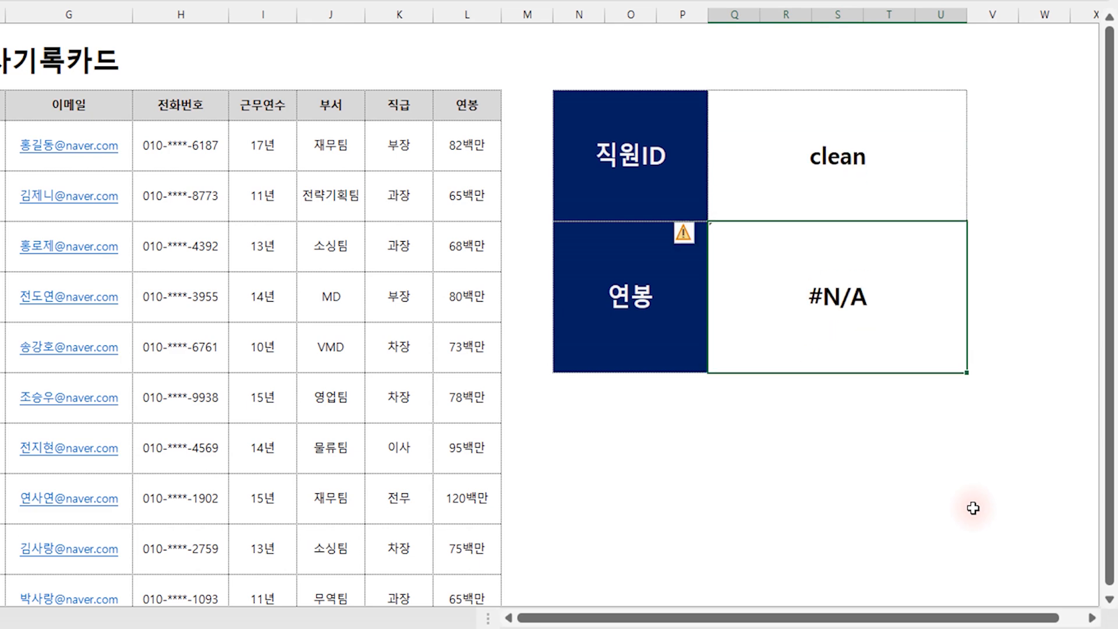